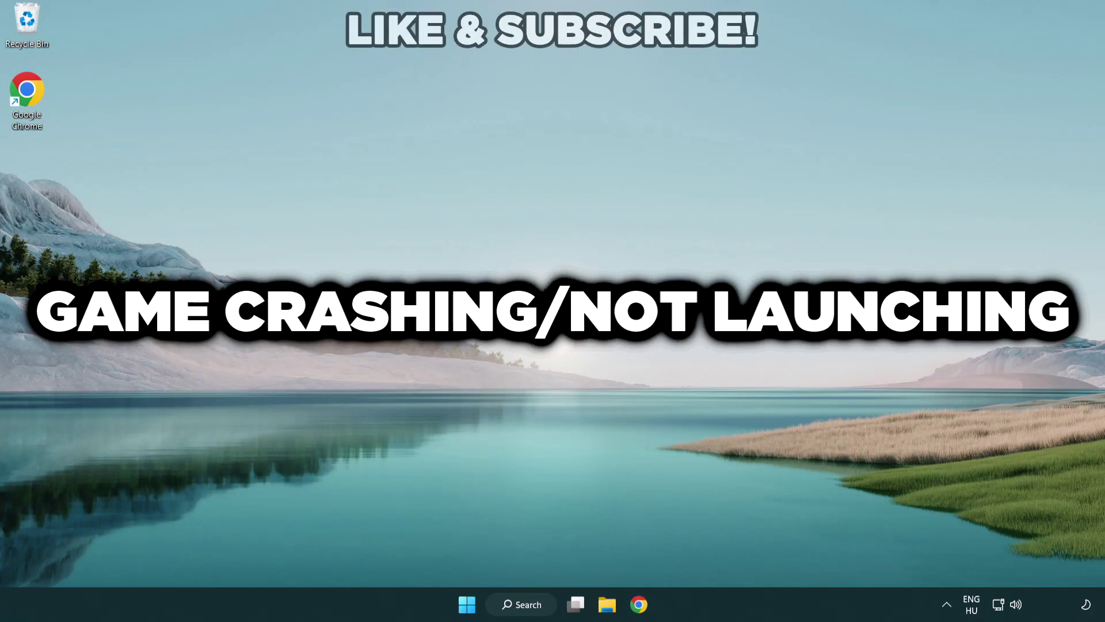
Step: Search Windows for 'device manager' so Device Manager shows as the best match
left_click(522, 605)
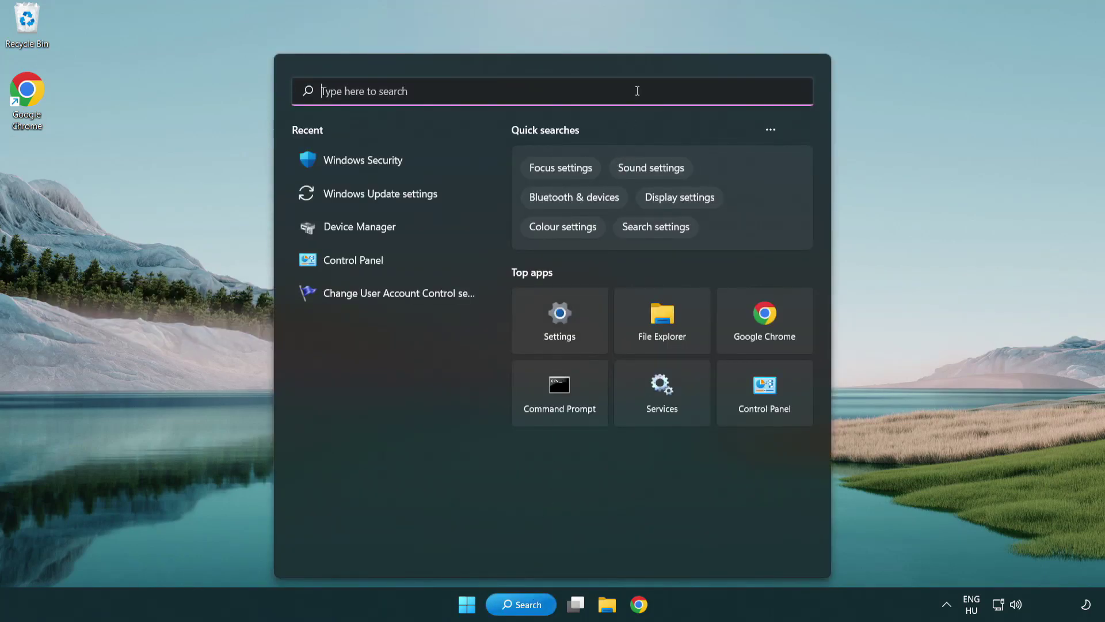
type("device m")
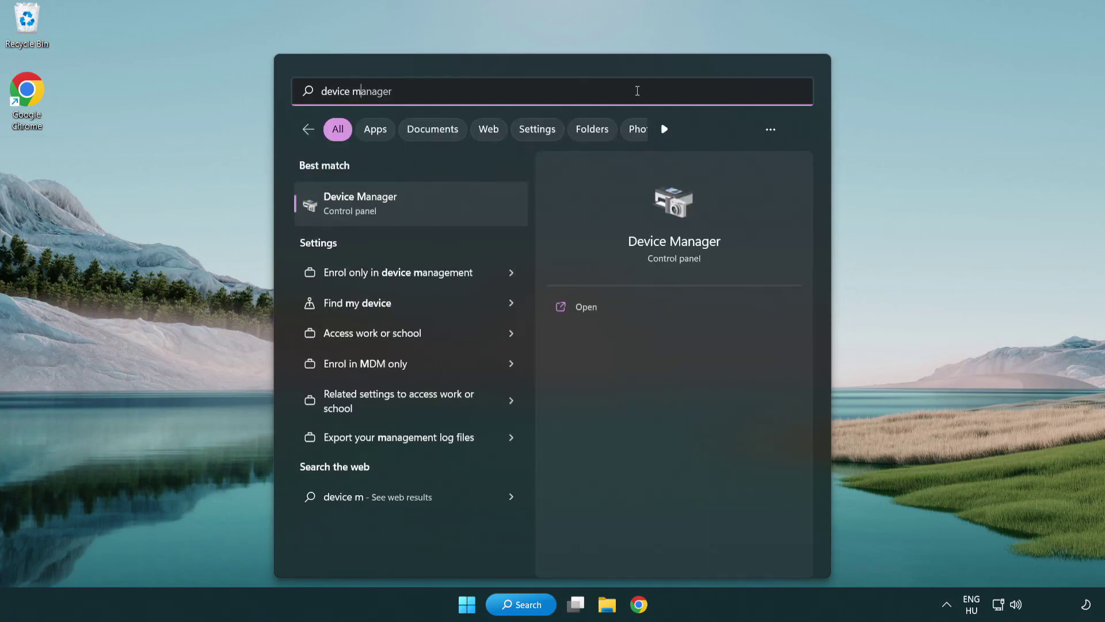
type("anager")
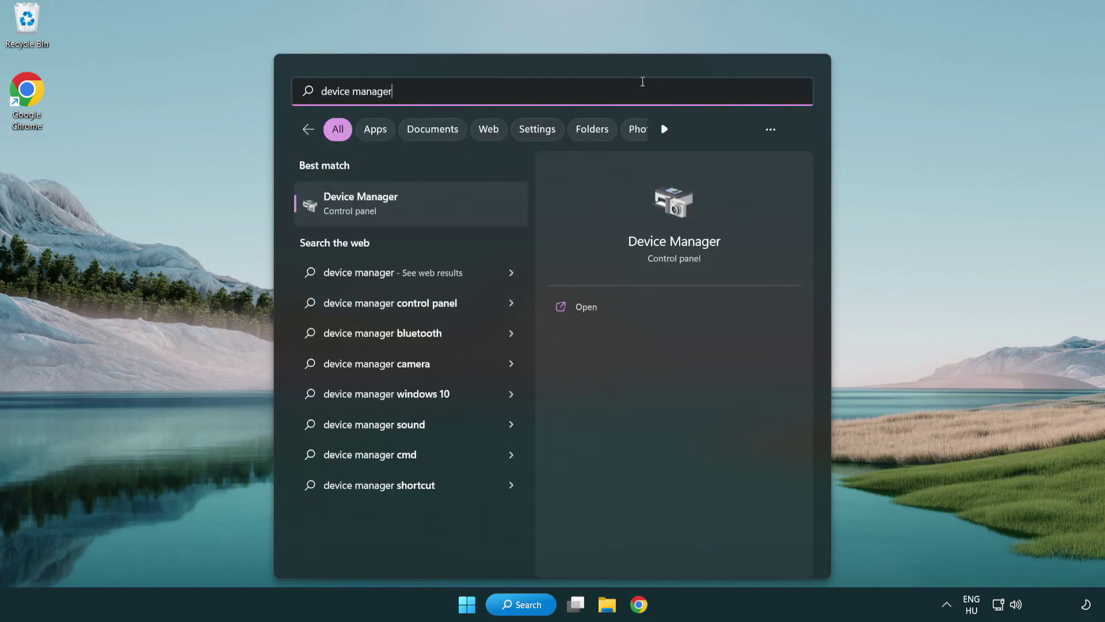
Step: Open Device Manager and select VMware SVGA 3D under Display adapters
left_click(441, 208)
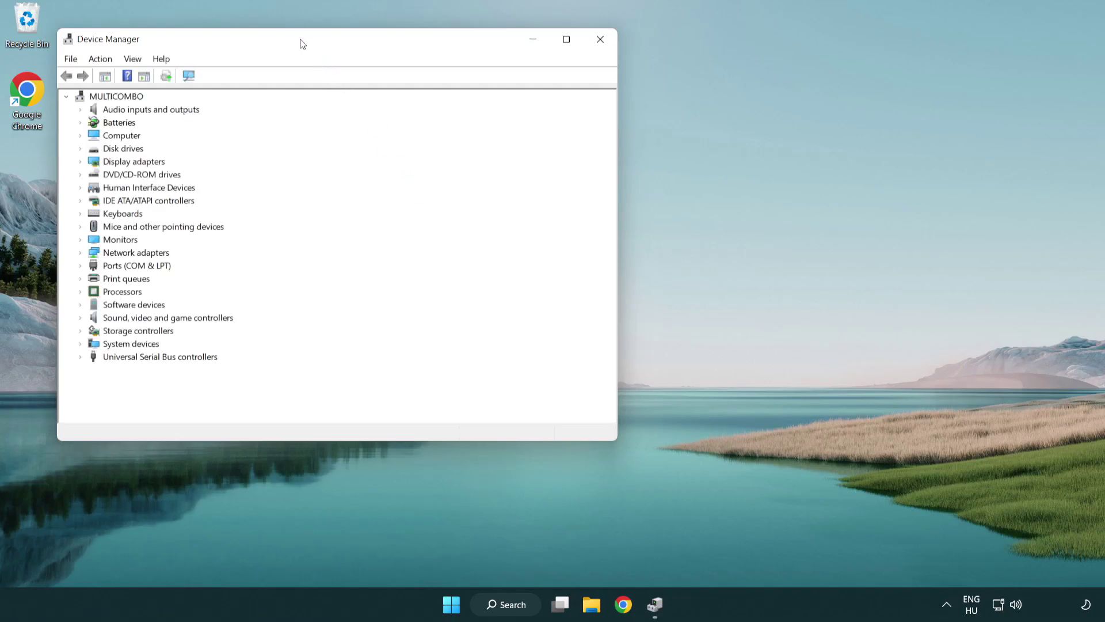
left_click_drag(301, 43, 485, 107)
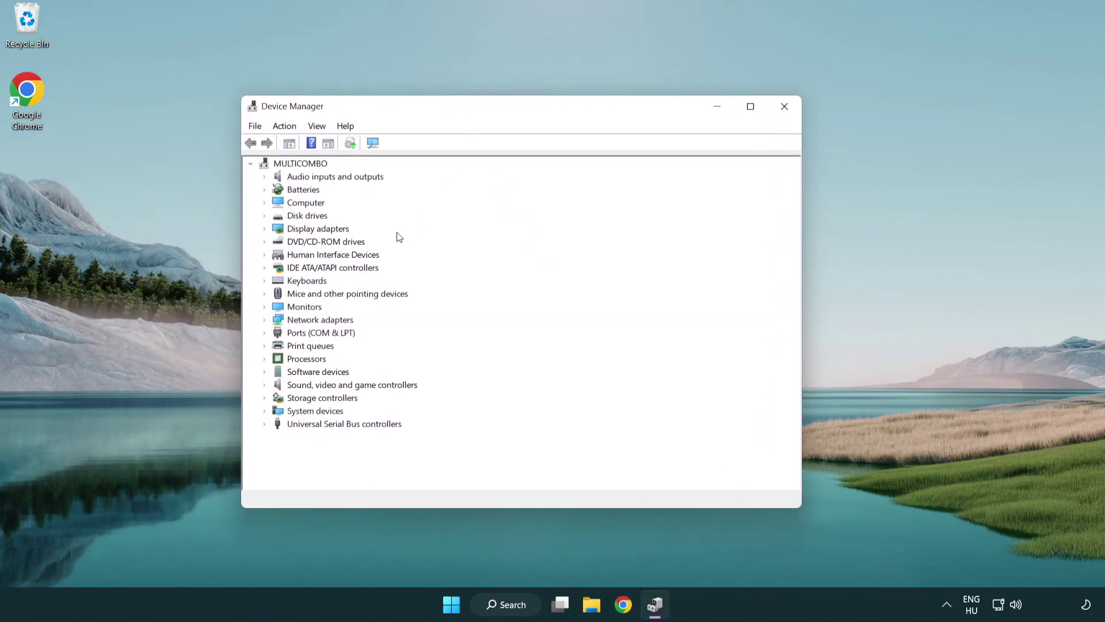
left_click(306, 233)
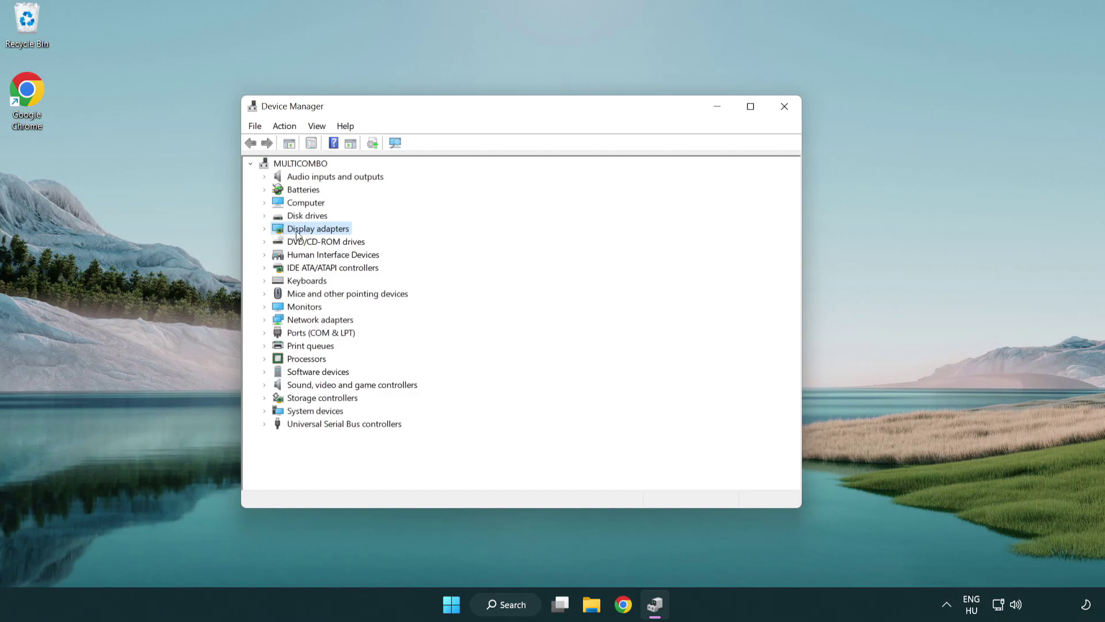
left_click(264, 230)
left_click(310, 245)
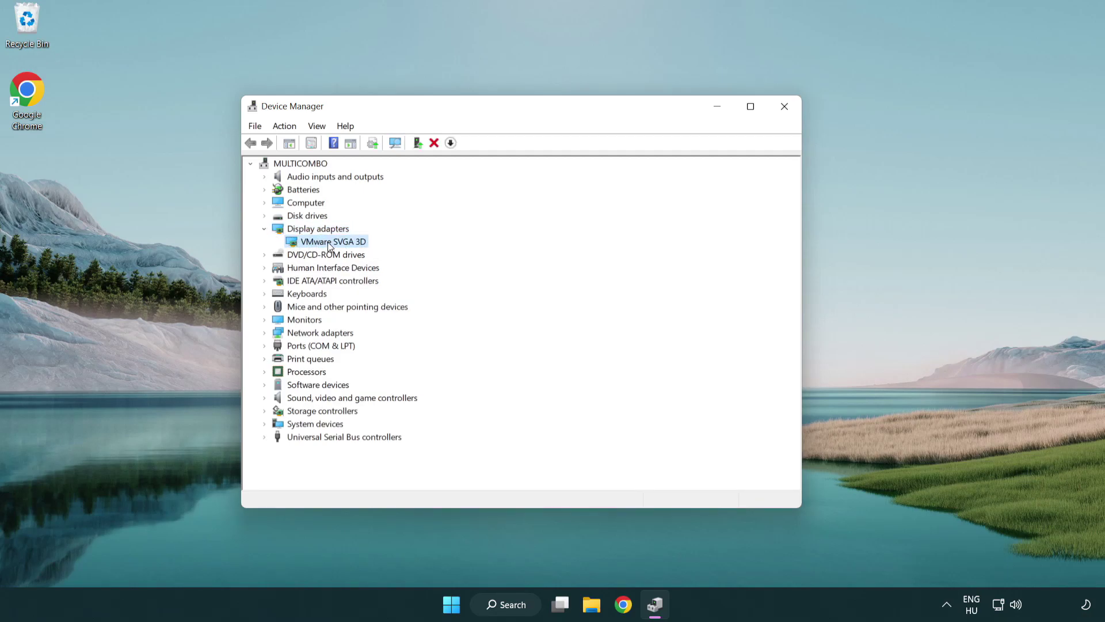
Step: Update the VMware SVGA 3D driver automatically, then close Device Manager
right_click(327, 242)
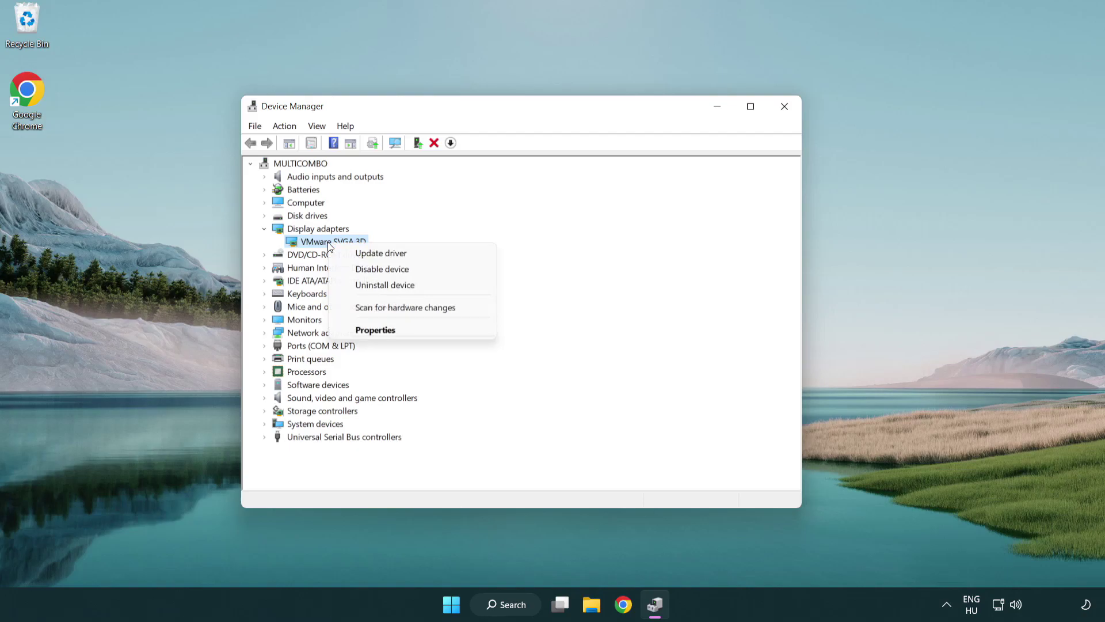
left_click(436, 255)
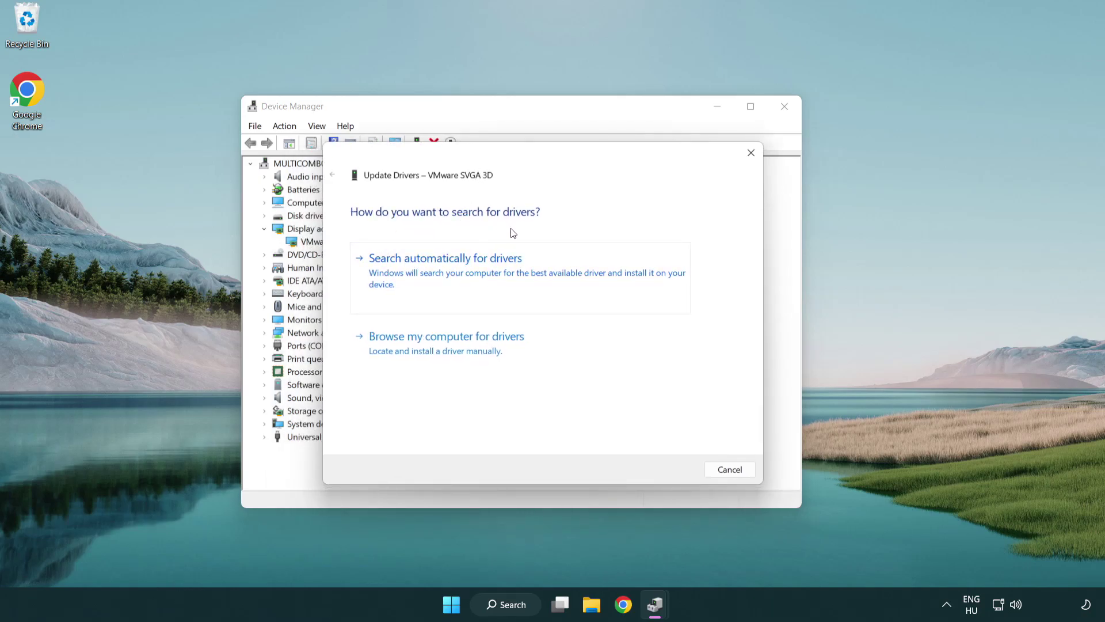
left_click(486, 269)
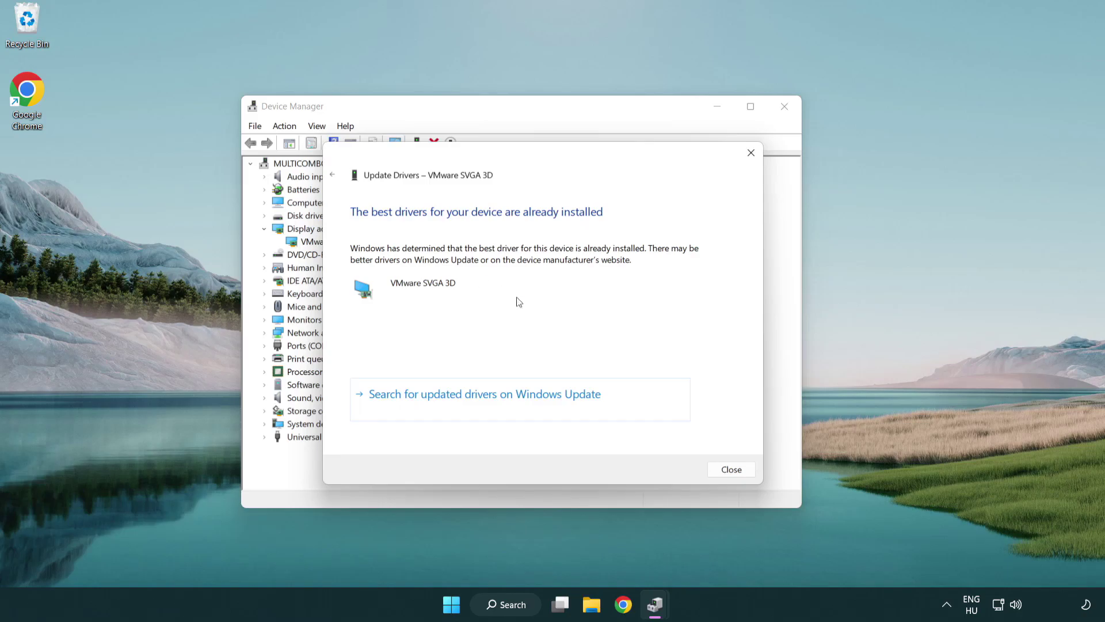
left_click(732, 469)
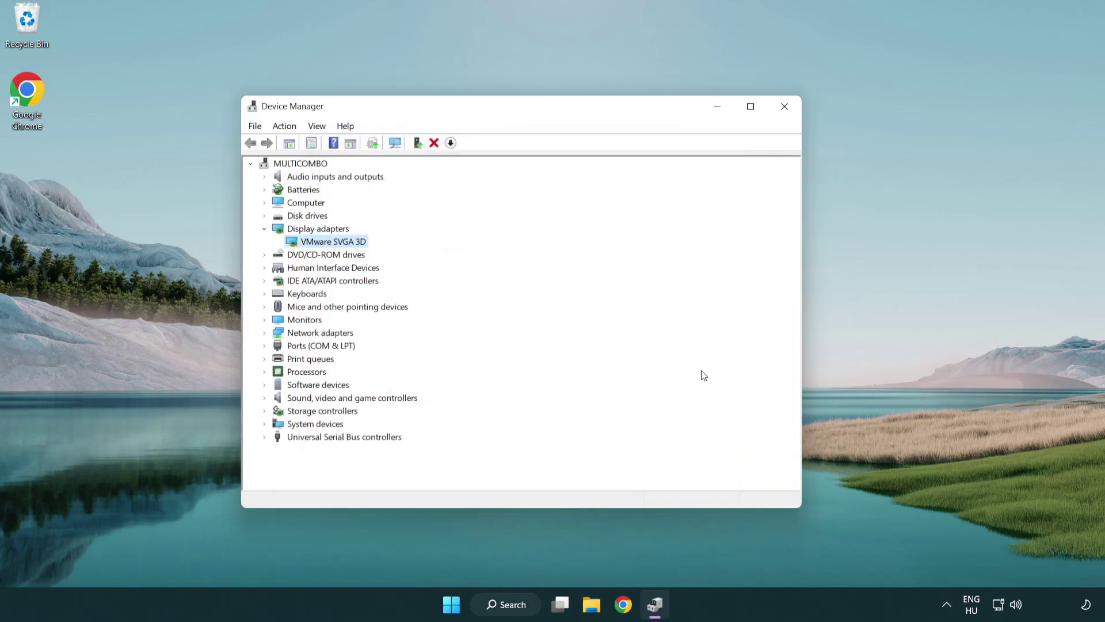
left_click(787, 111)
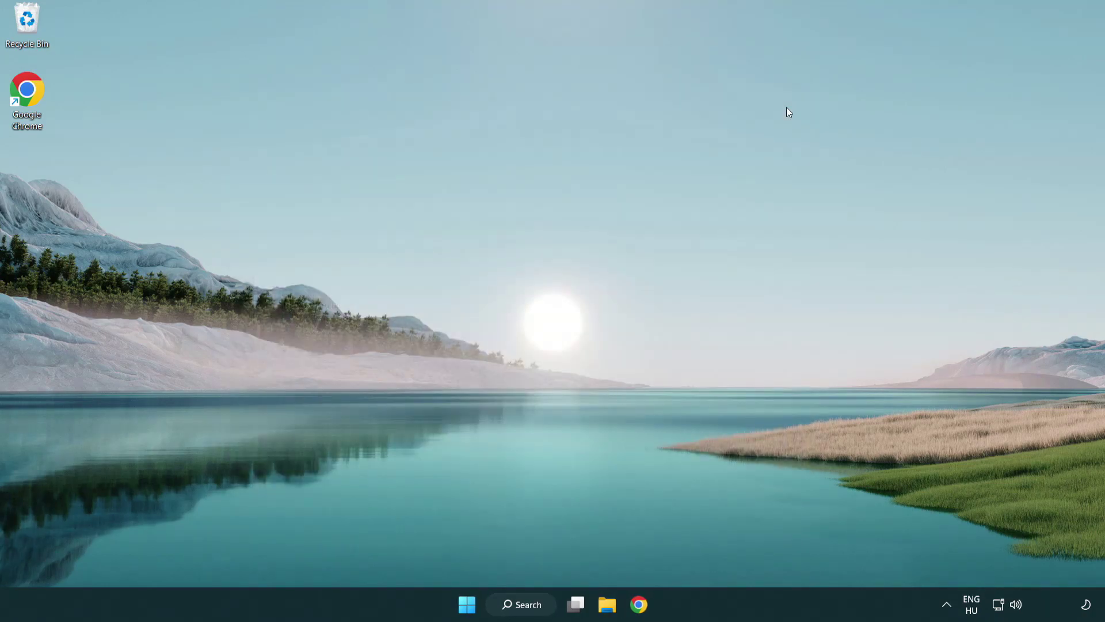
Step: Check for updates in Windows Update, confirm the PC is up to date, and close Settings
left_click(524, 604)
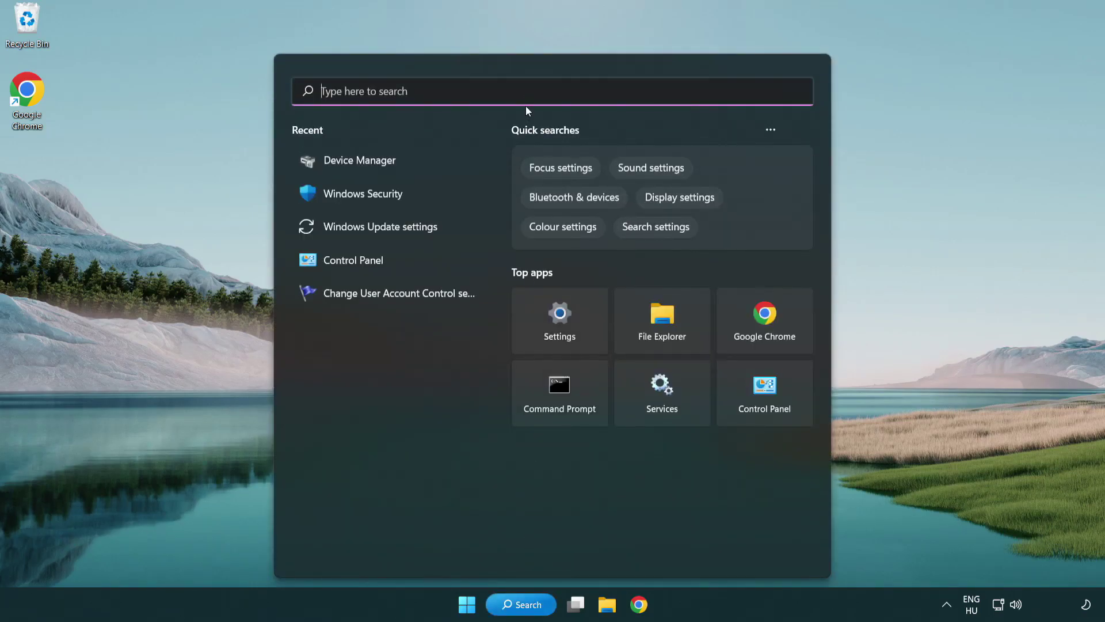
type("u")
type("pdate")
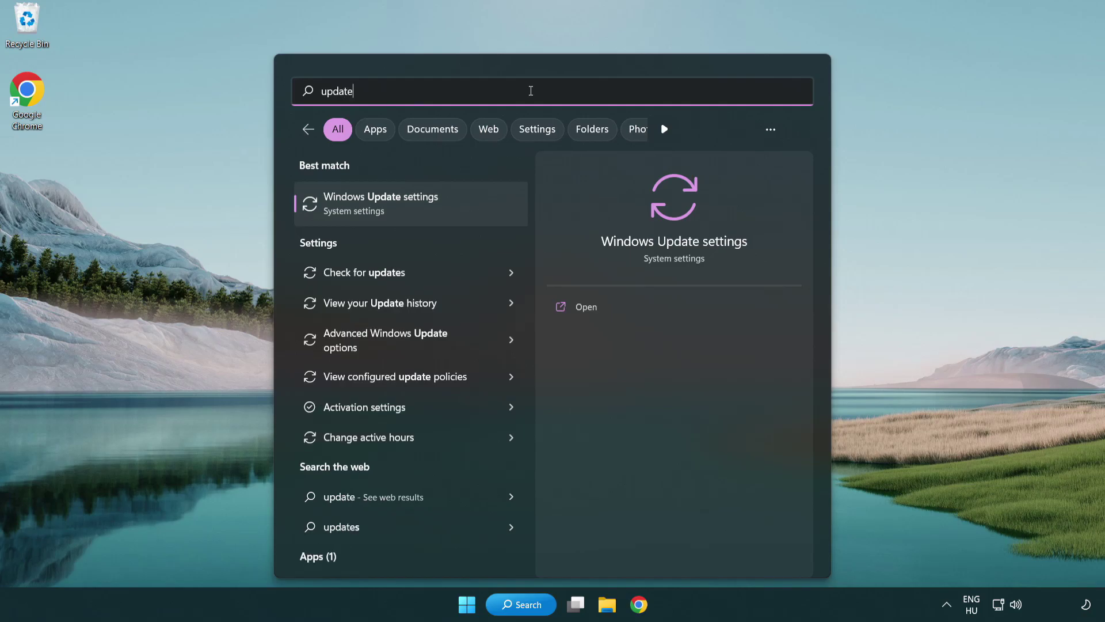
left_click(431, 209)
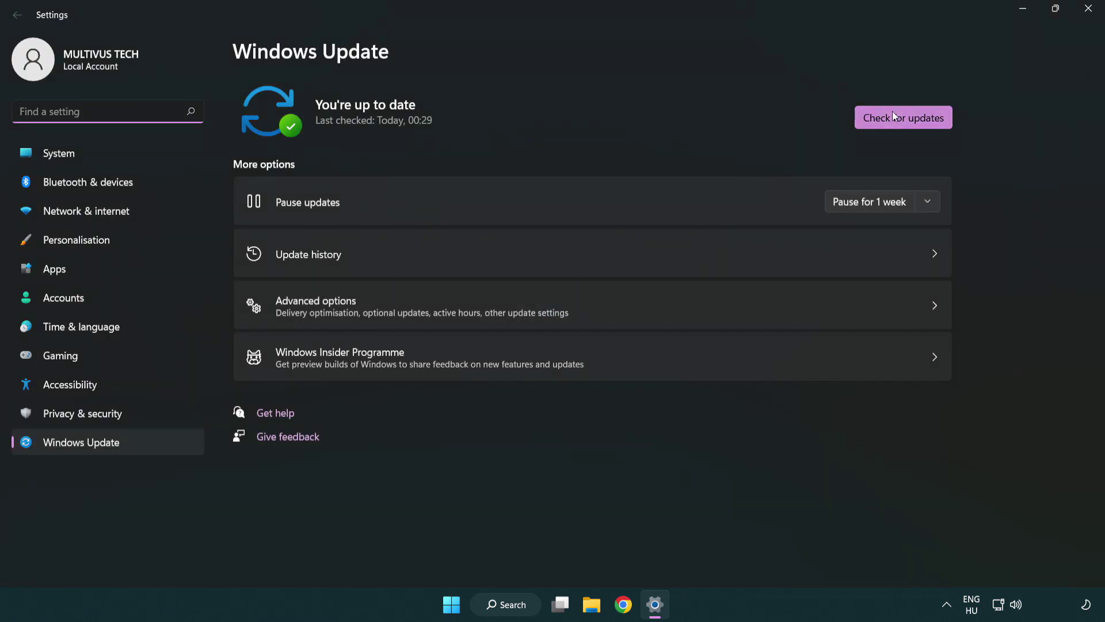
left_click(921, 123)
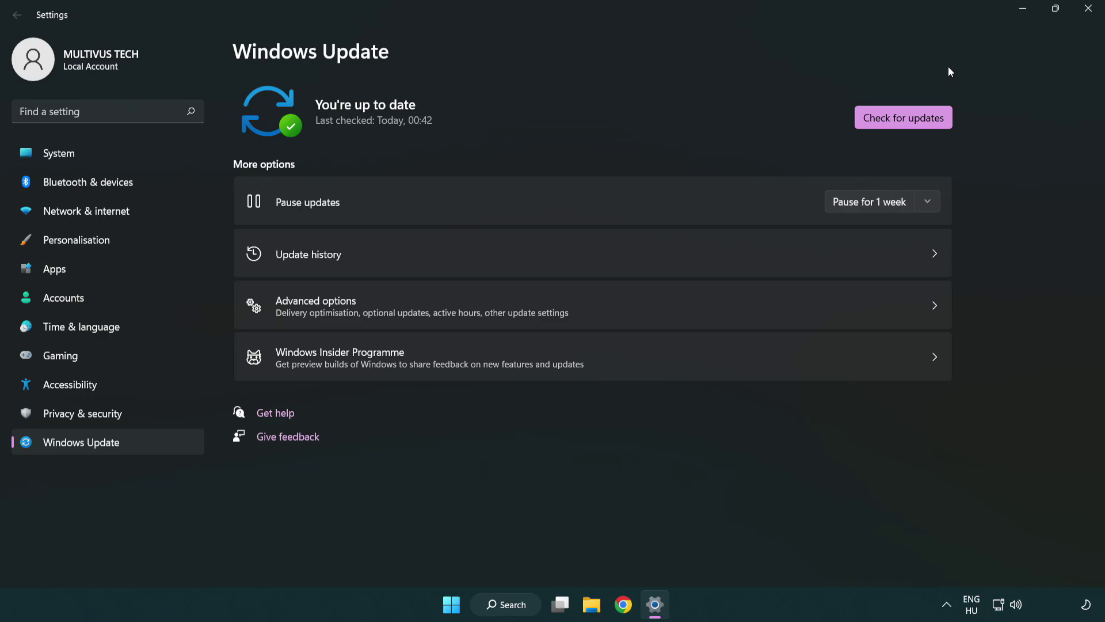
left_click(1084, 15)
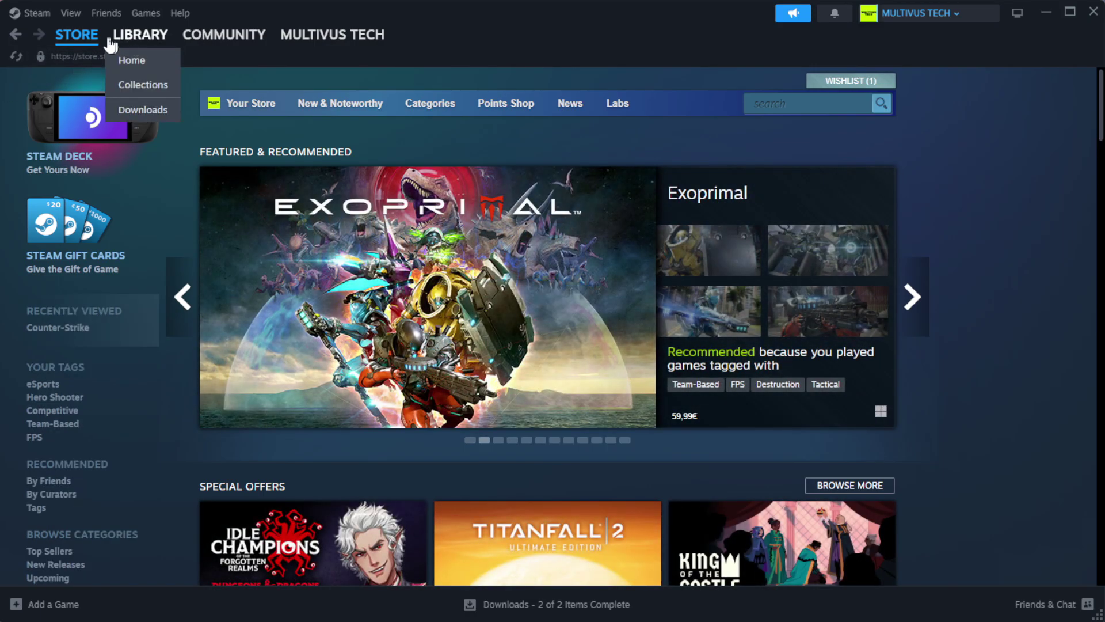
Step: Verify integrity of YOUR NOT WORKING GAME's files from its Installed Files properties
left_click(160, 62)
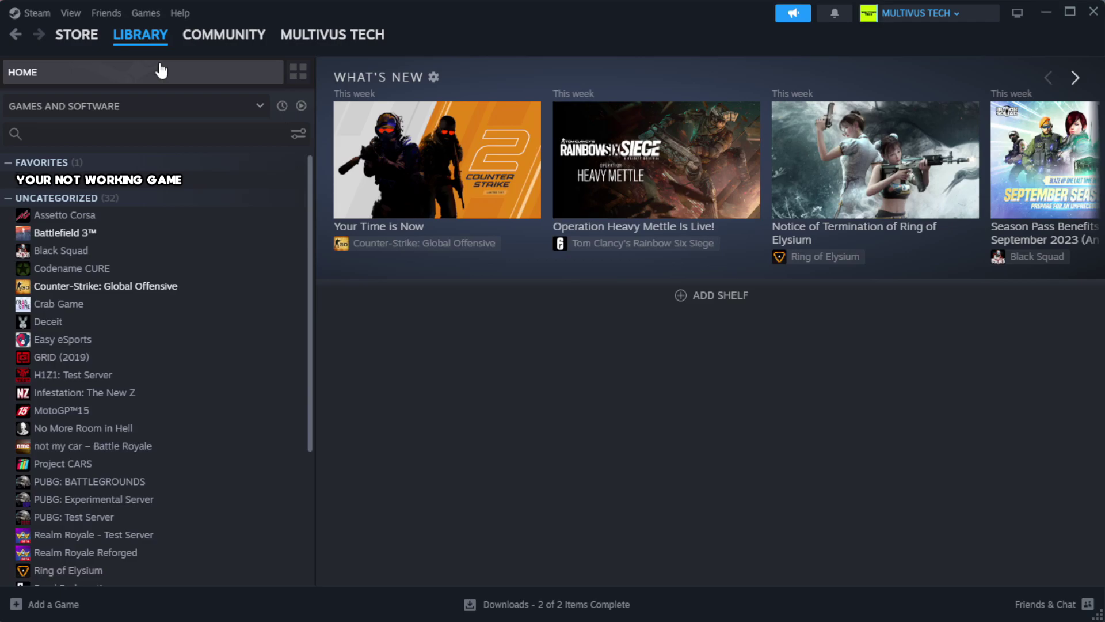
right_click(271, 189)
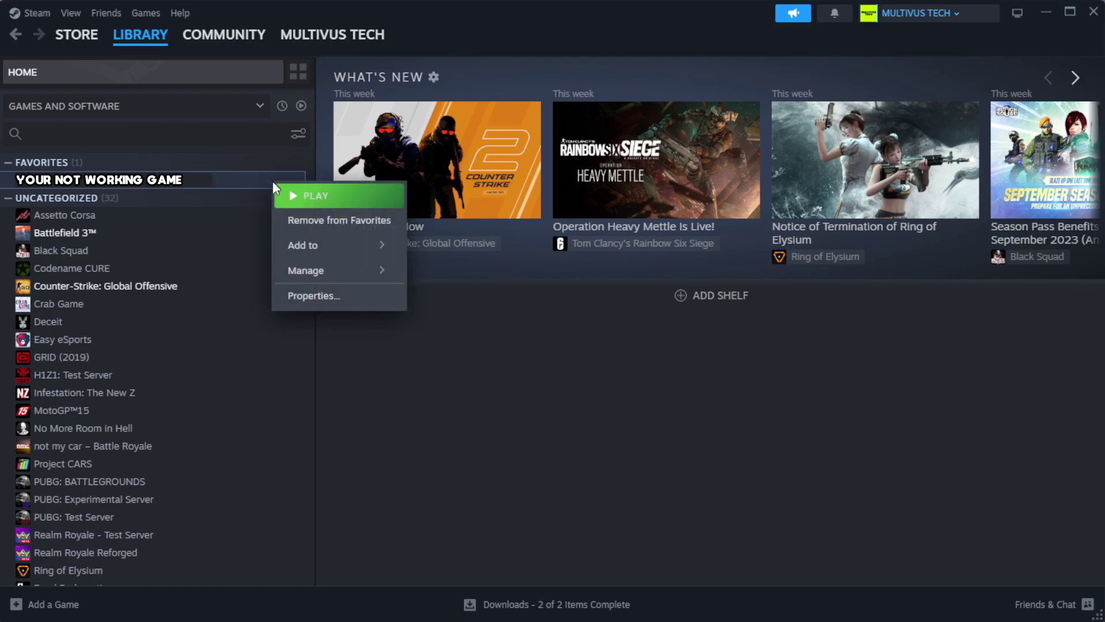
left_click(350, 296)
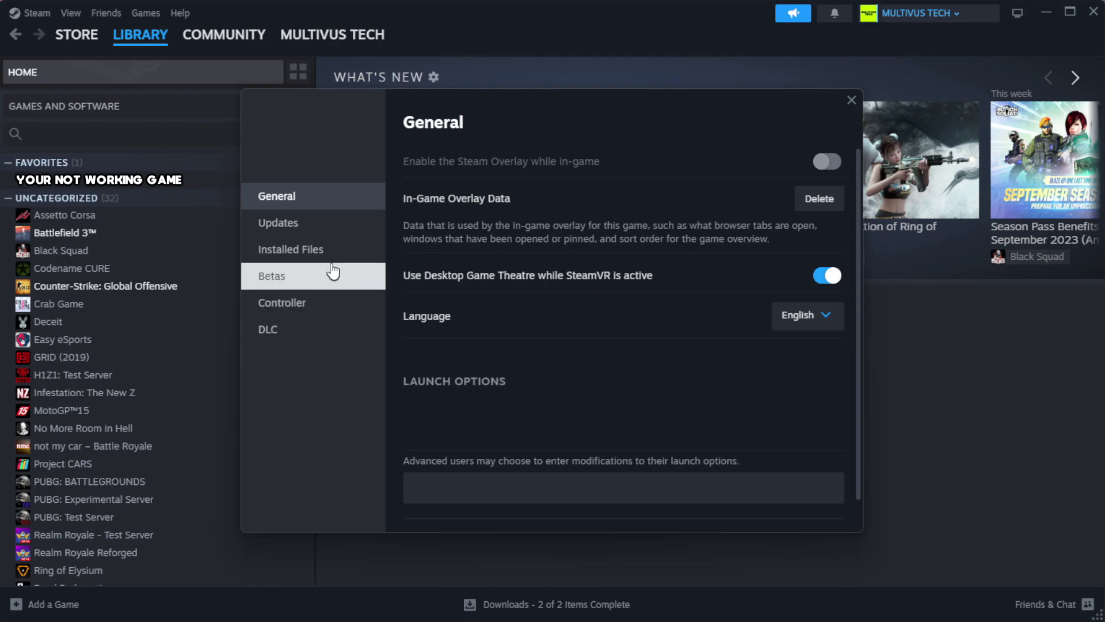
left_click(362, 262)
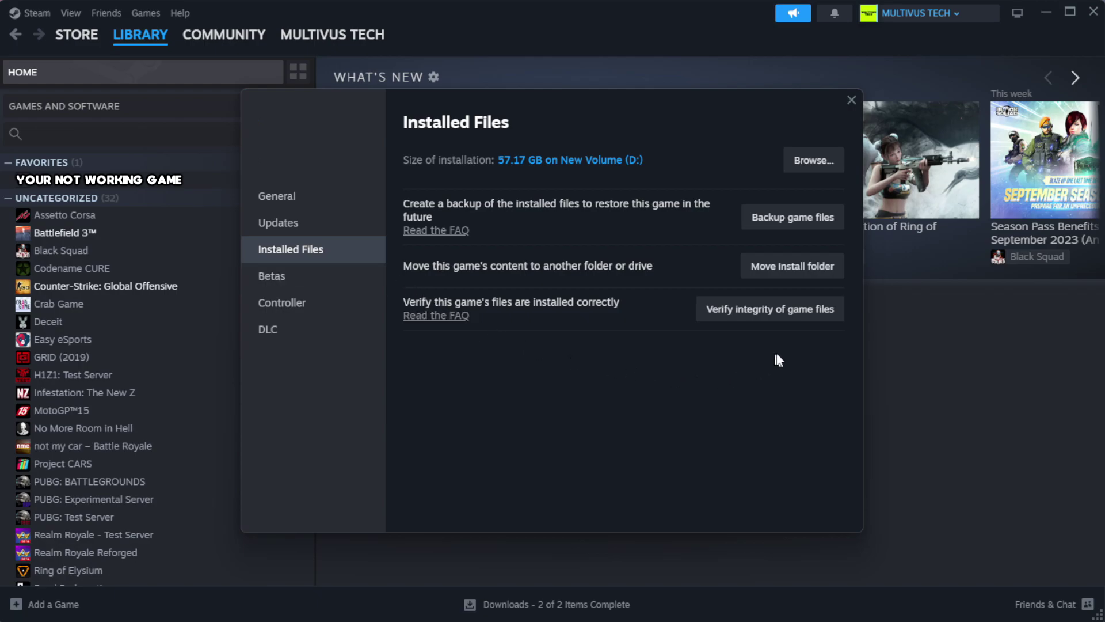
left_click(776, 313)
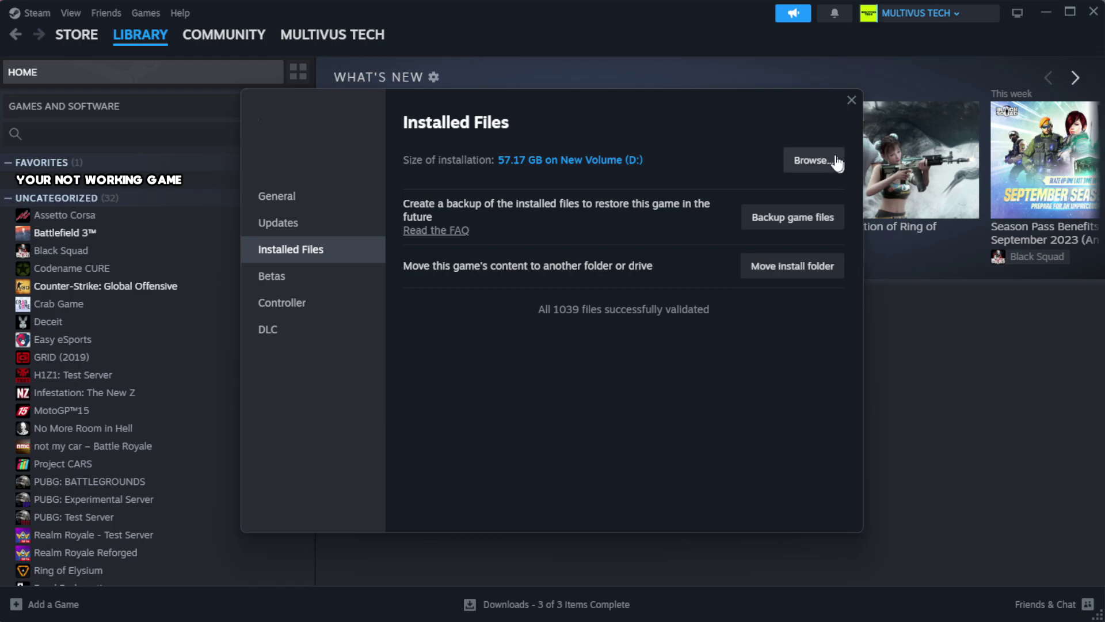
Step: Open the Properties of the YOUR NOT WORKING GAME shortcut in its install folder
left_click(811, 164)
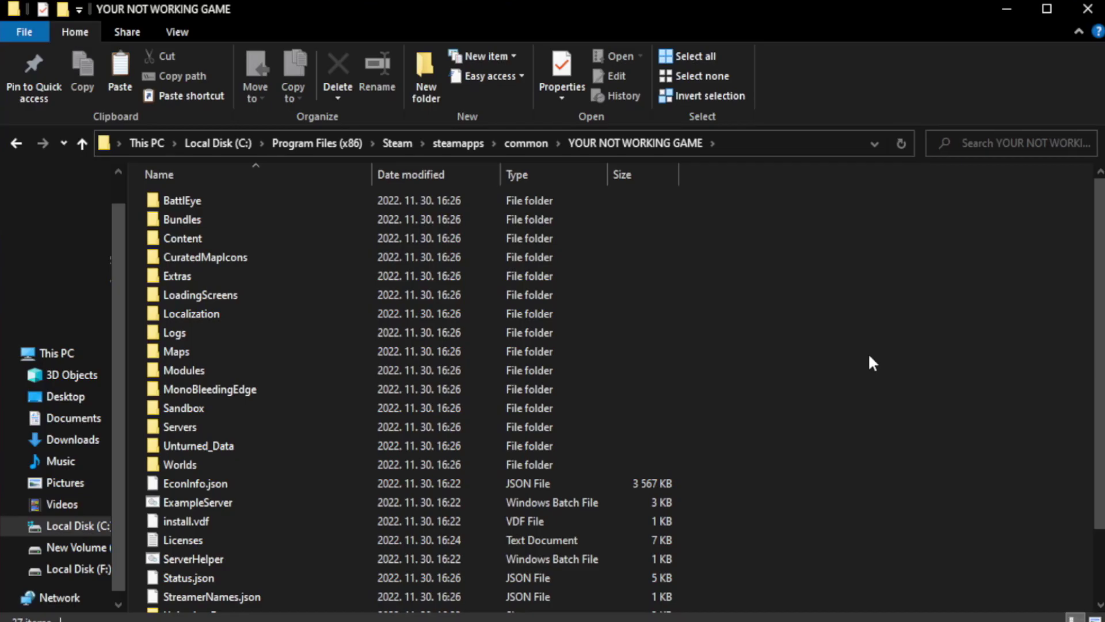
scroll(1103, 309, "down", 2)
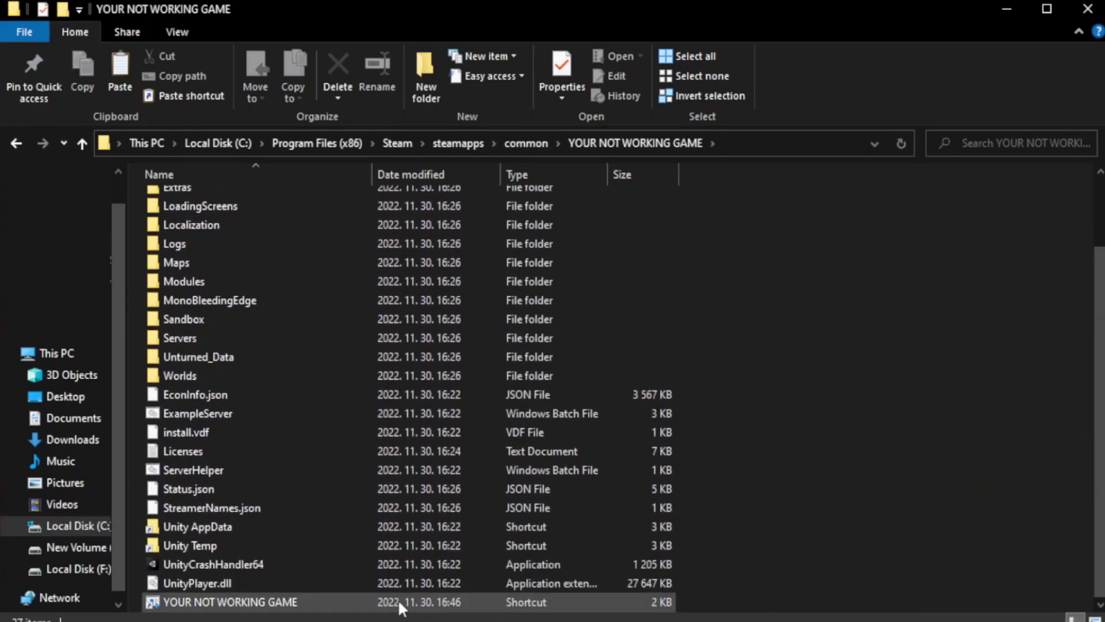
left_click(406, 601)
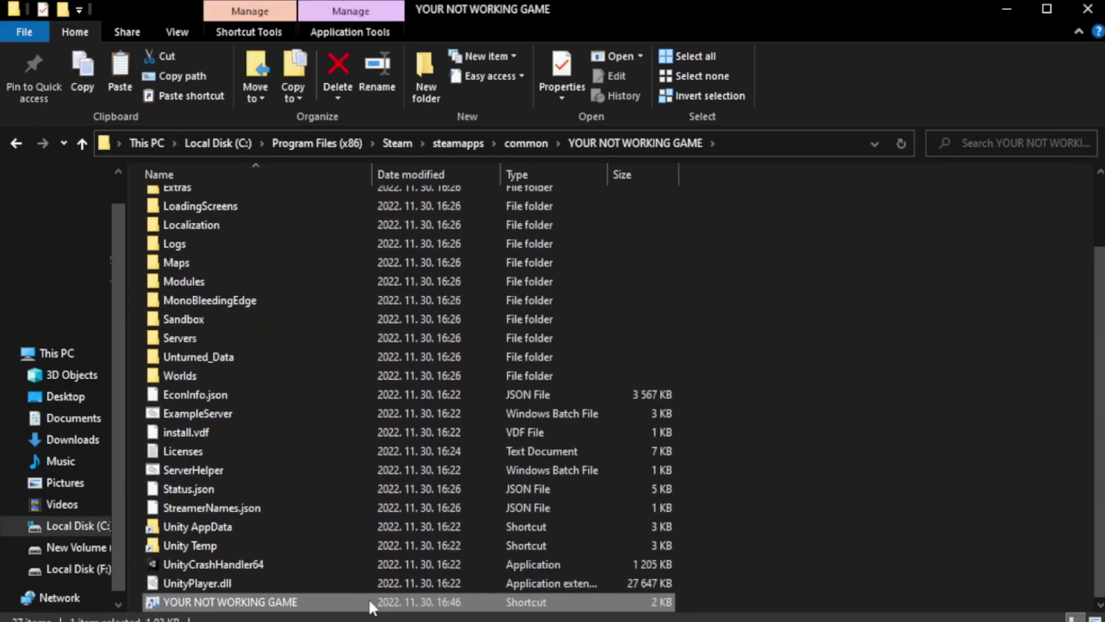
right_click(368, 606)
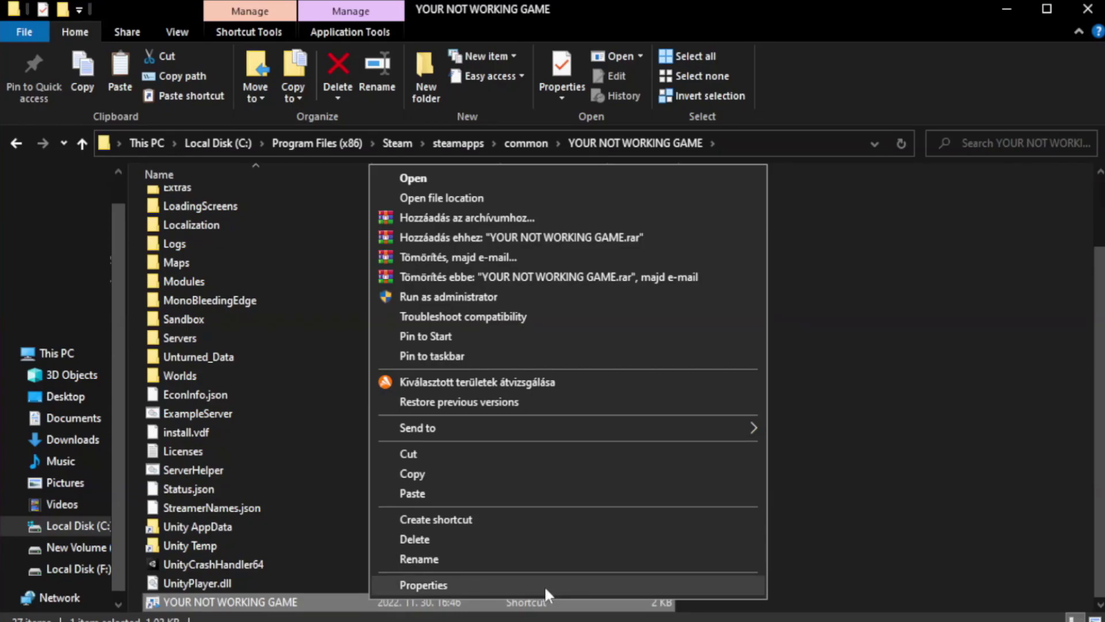
left_click(564, 586)
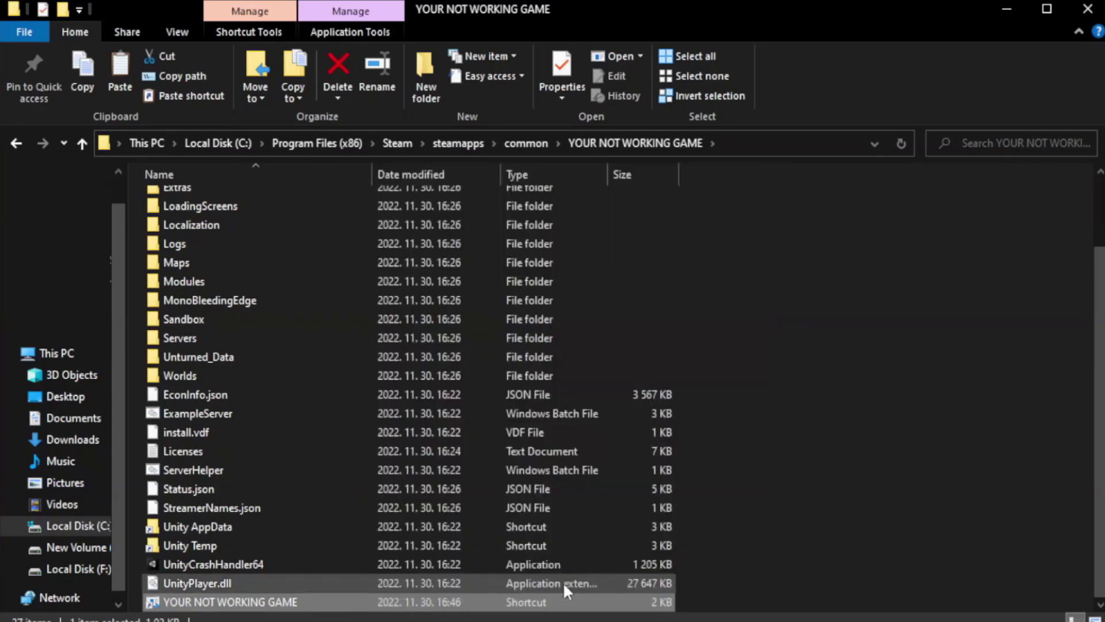
left_click_drag(552, 312, 556, 114)
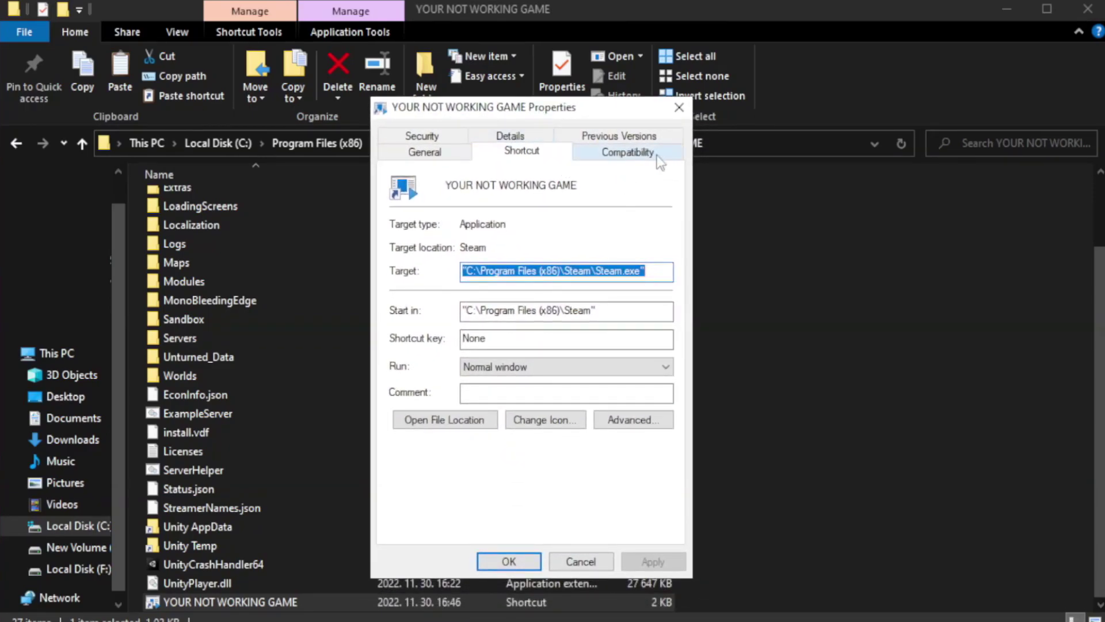
Step: Set the shortcut to Windows 8 compatibility mode and run as administrator, then apply
left_click(622, 160)
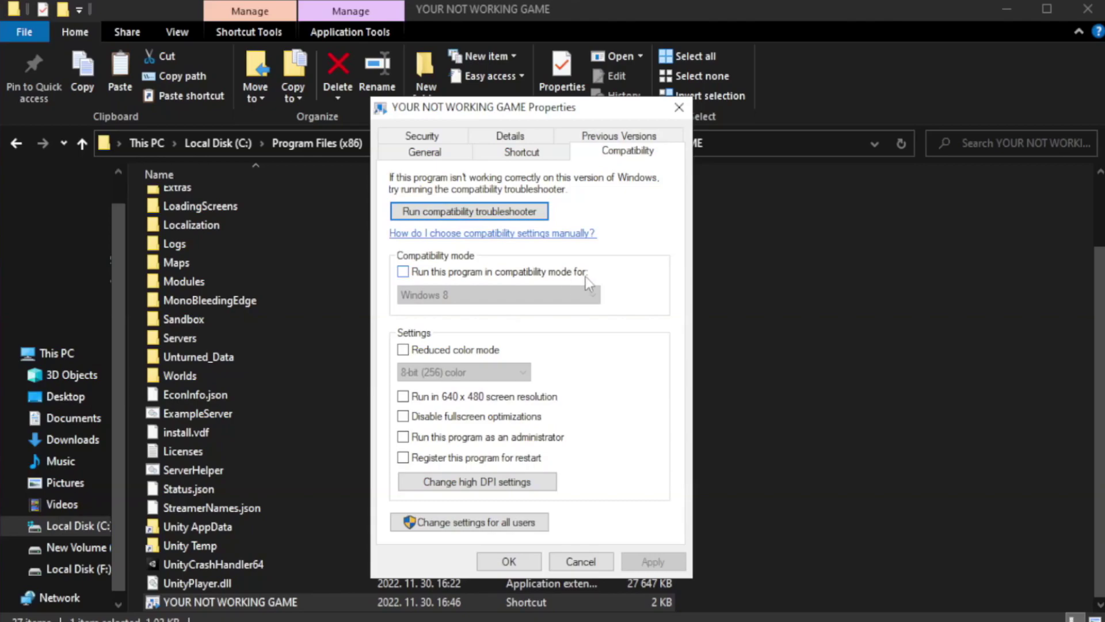
left_click(437, 270)
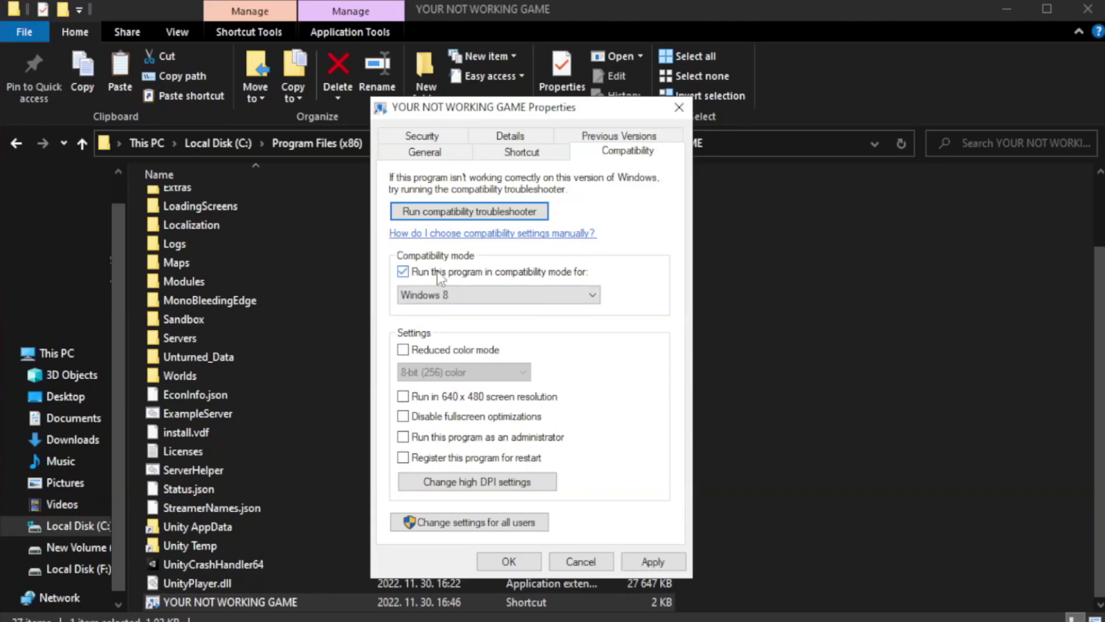
left_click(487, 292)
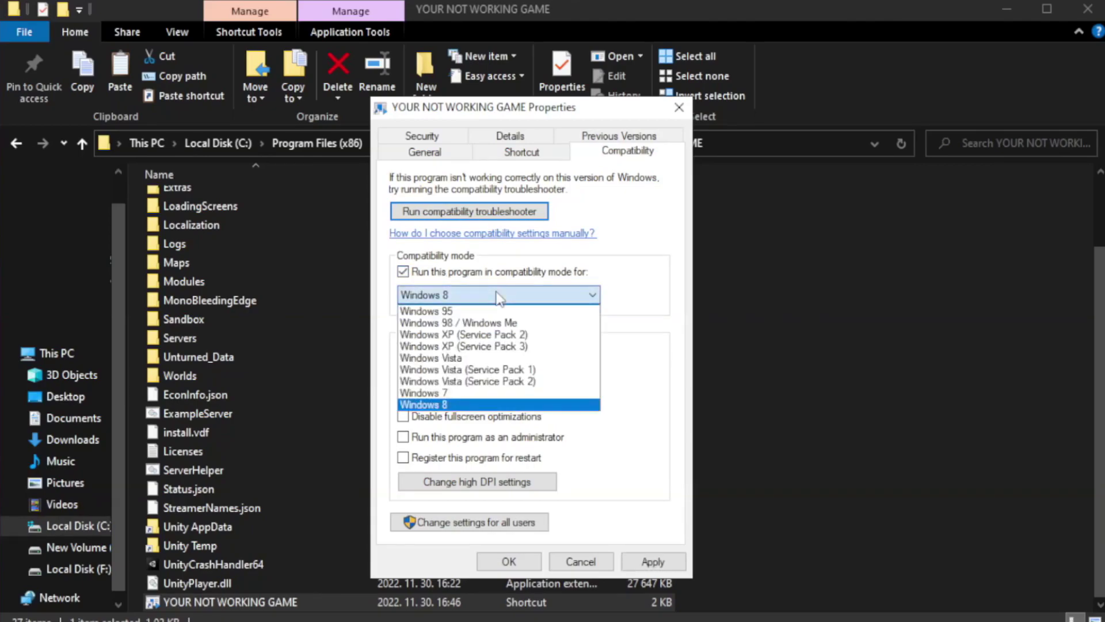
left_click(467, 404)
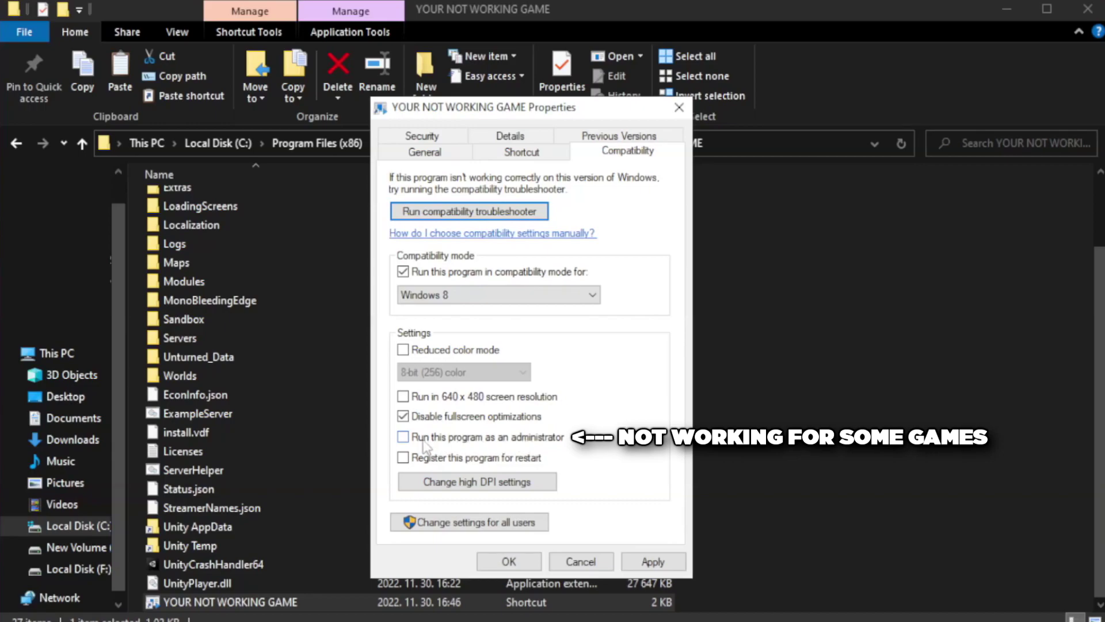
left_click(436, 445)
left_click(653, 562)
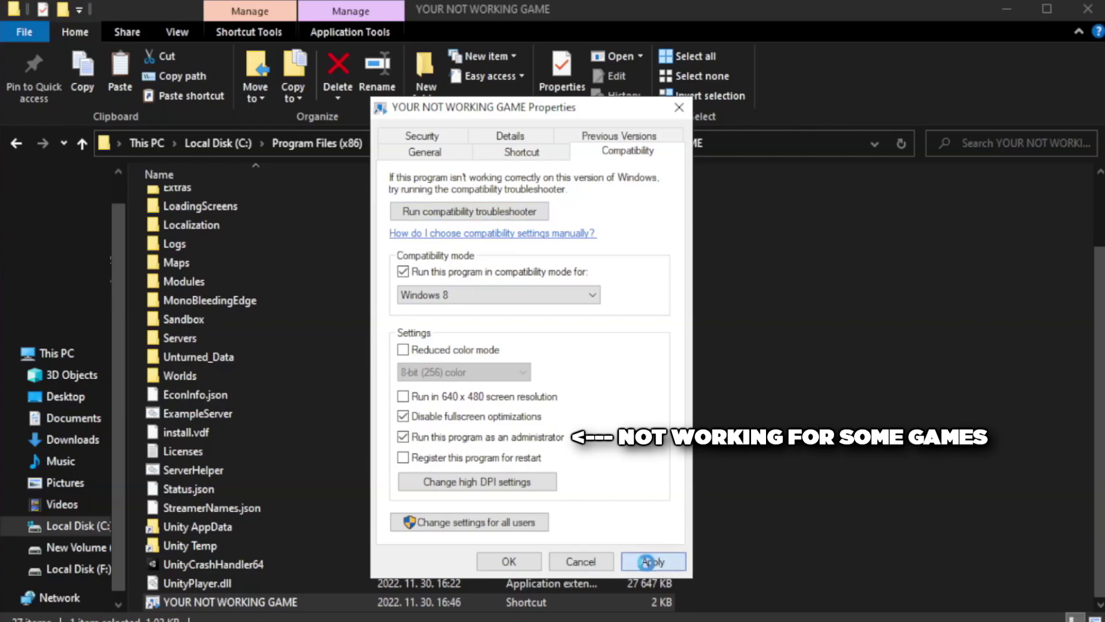
left_click(508, 562)
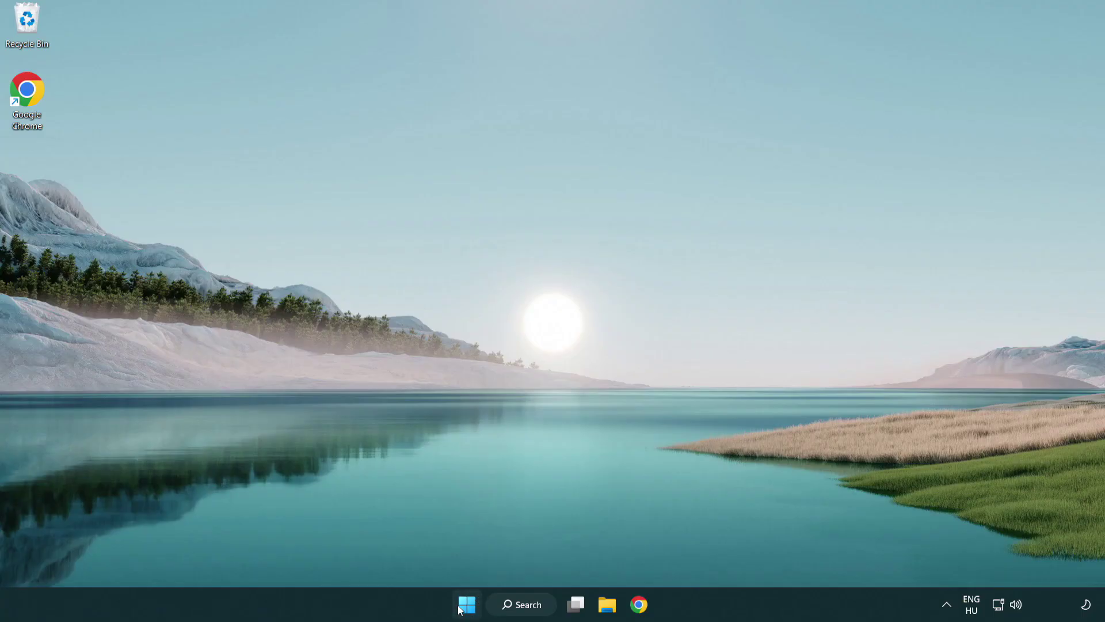
Step: Open Task Manager's Startup list and disable Terminal and Phone Link
right_click(467, 608)
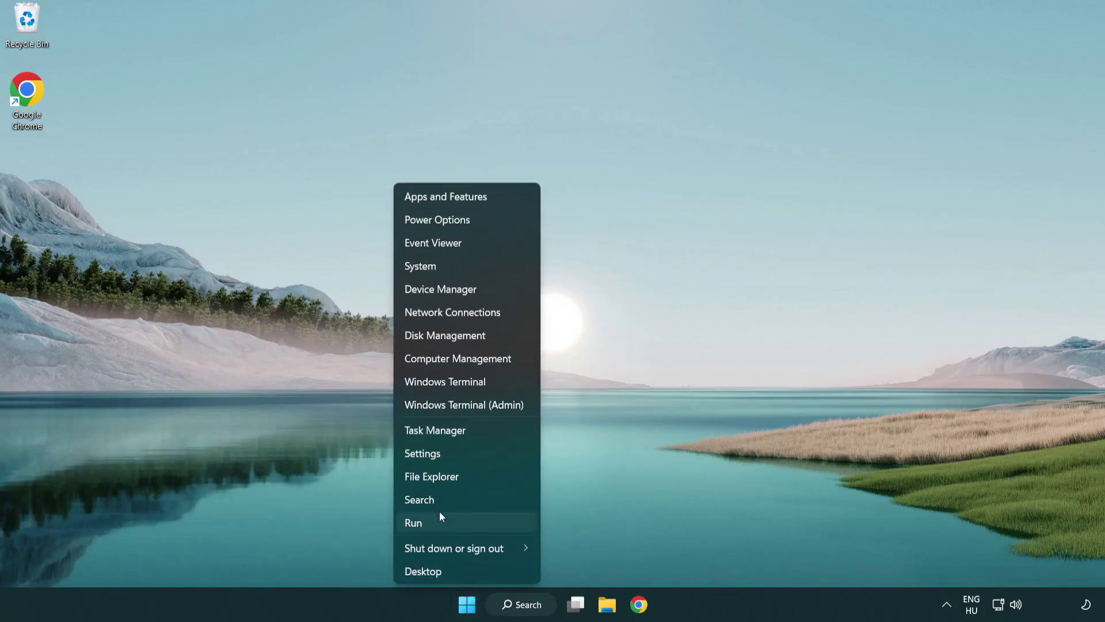
left_click(488, 436)
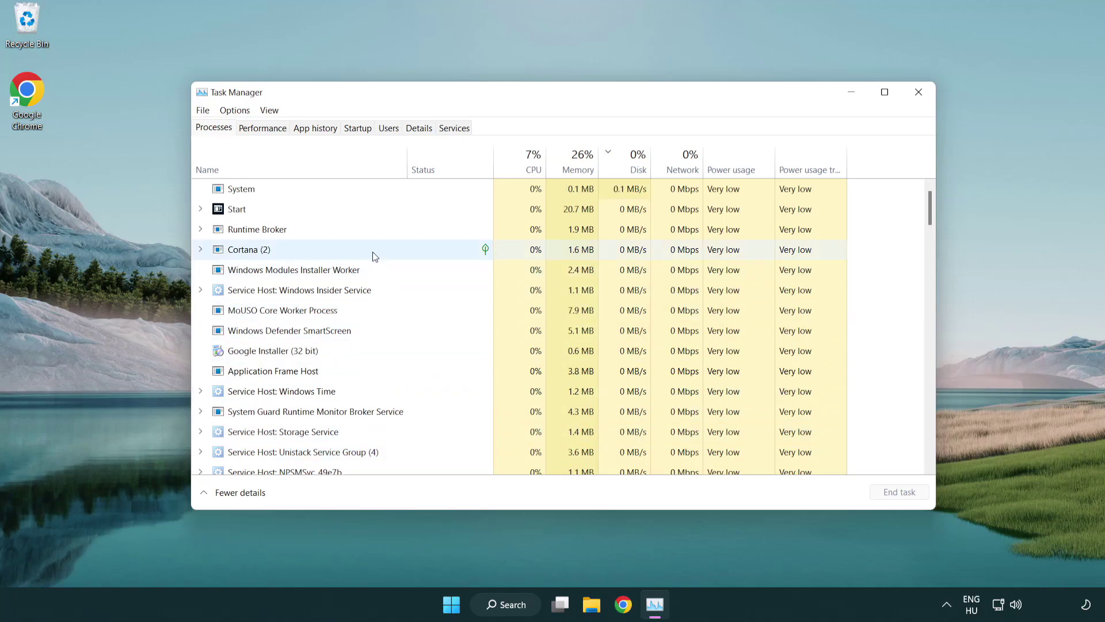
left_click(360, 129)
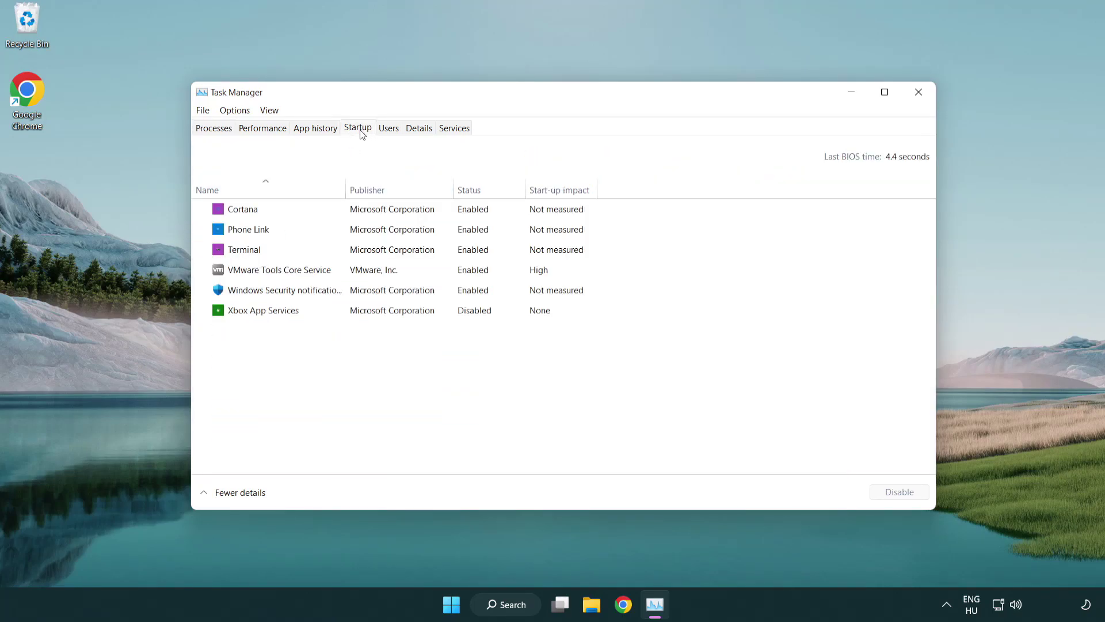
left_click(361, 251)
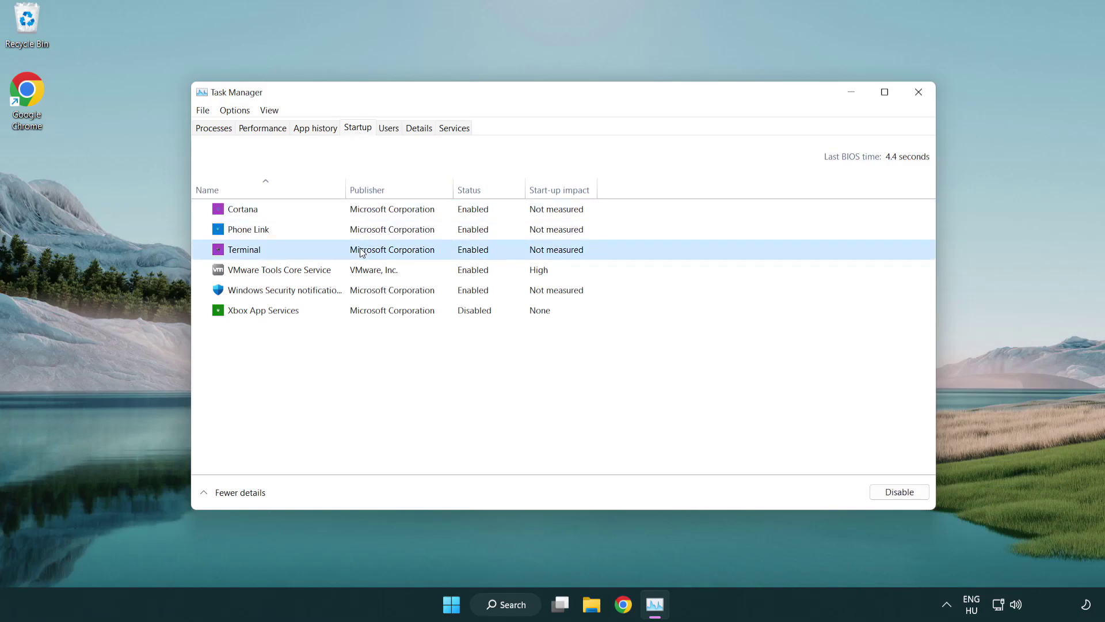
left_click(889, 492)
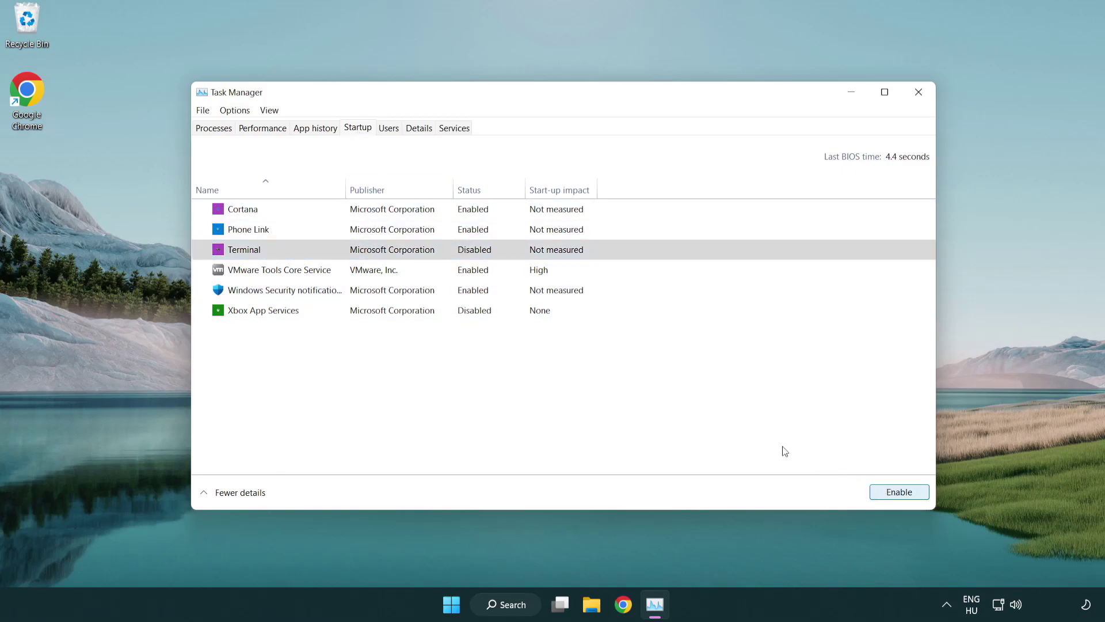
left_click(459, 232)
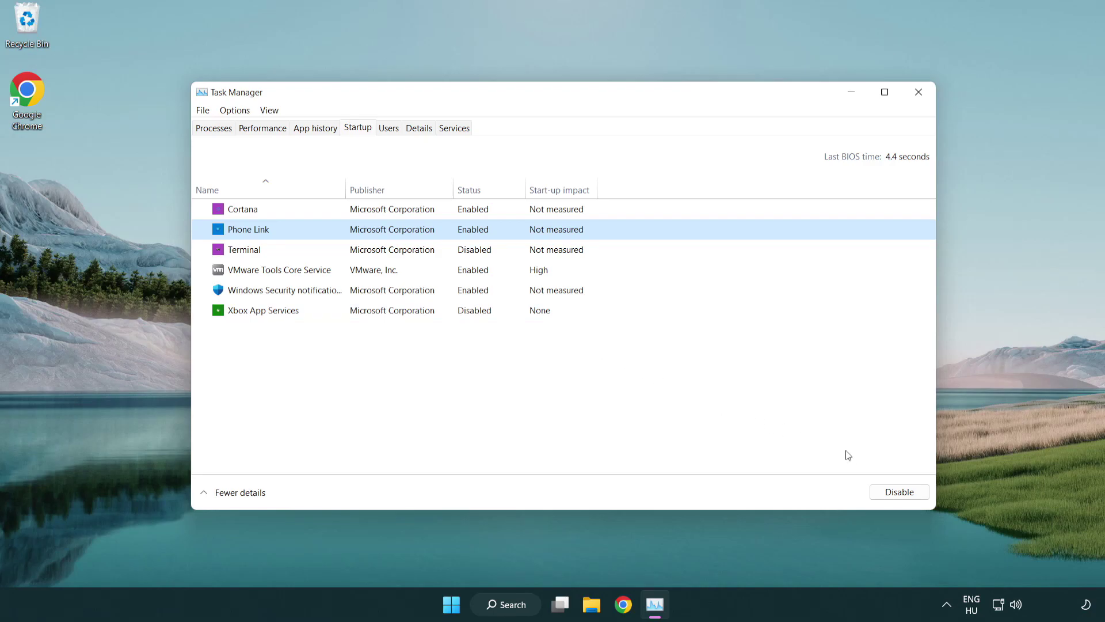
left_click(898, 493)
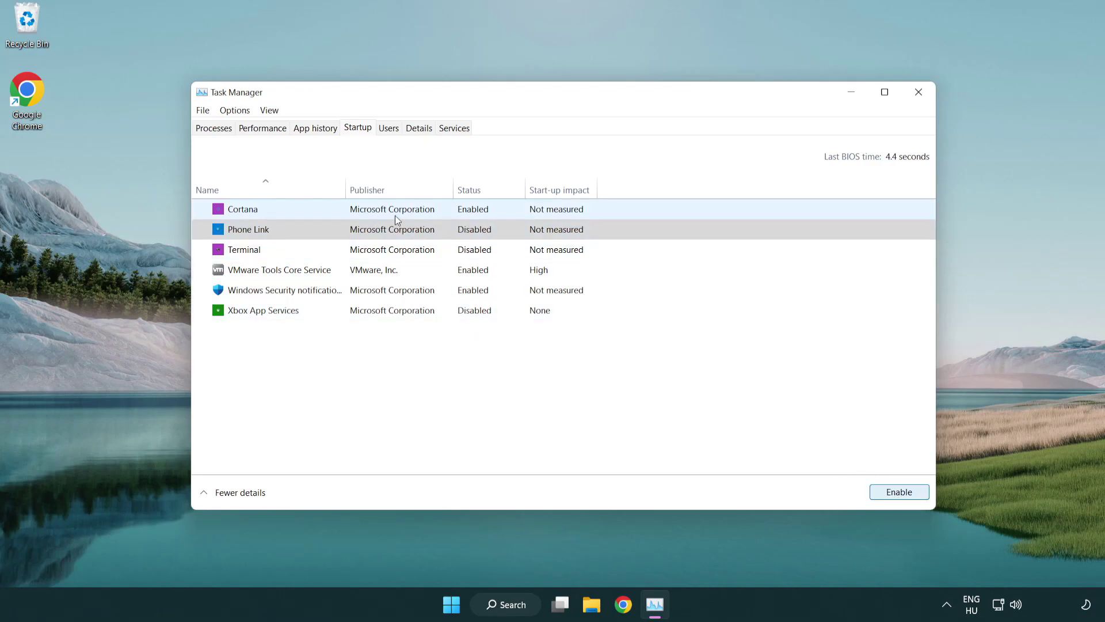
Step: Disable Cortana and Windows Security at startup, then close Task Manager
left_click(395, 216)
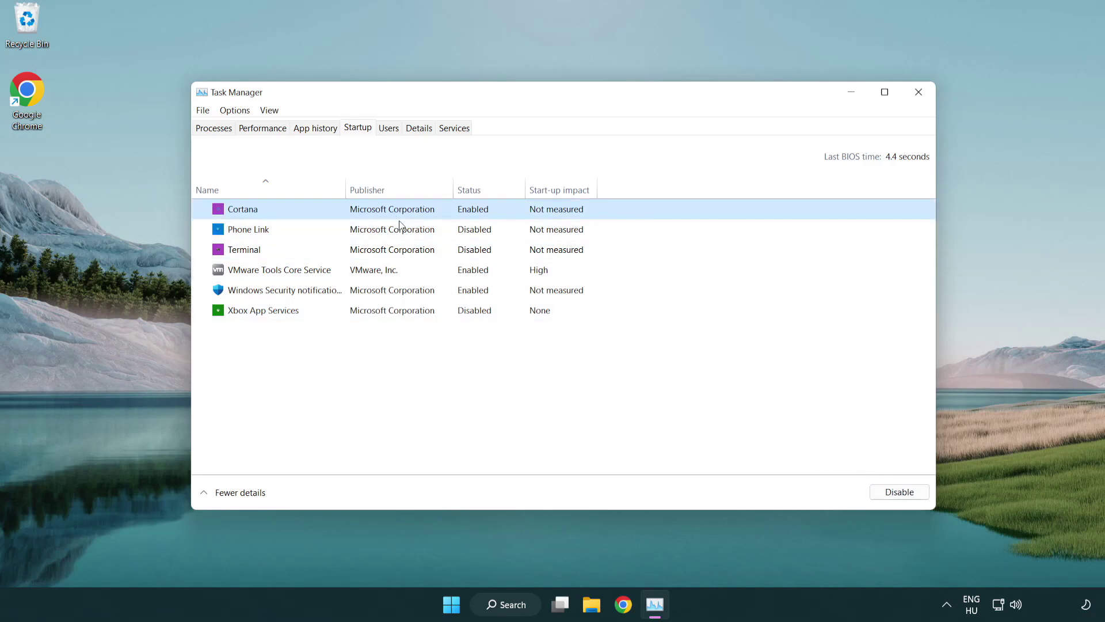
left_click(874, 489)
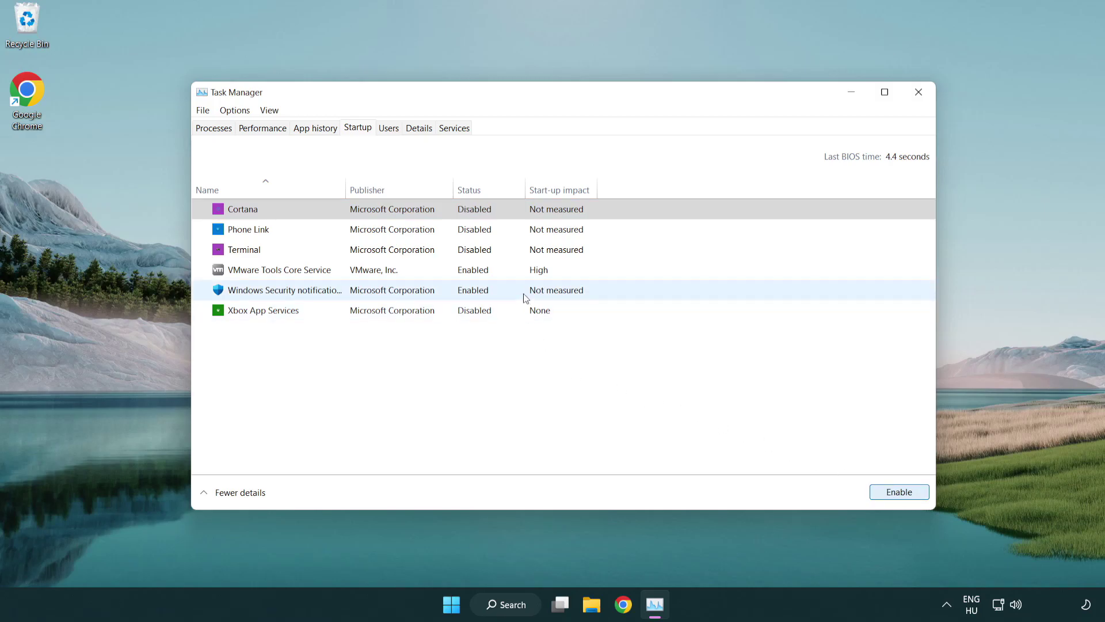
left_click(524, 297)
left_click(872, 489)
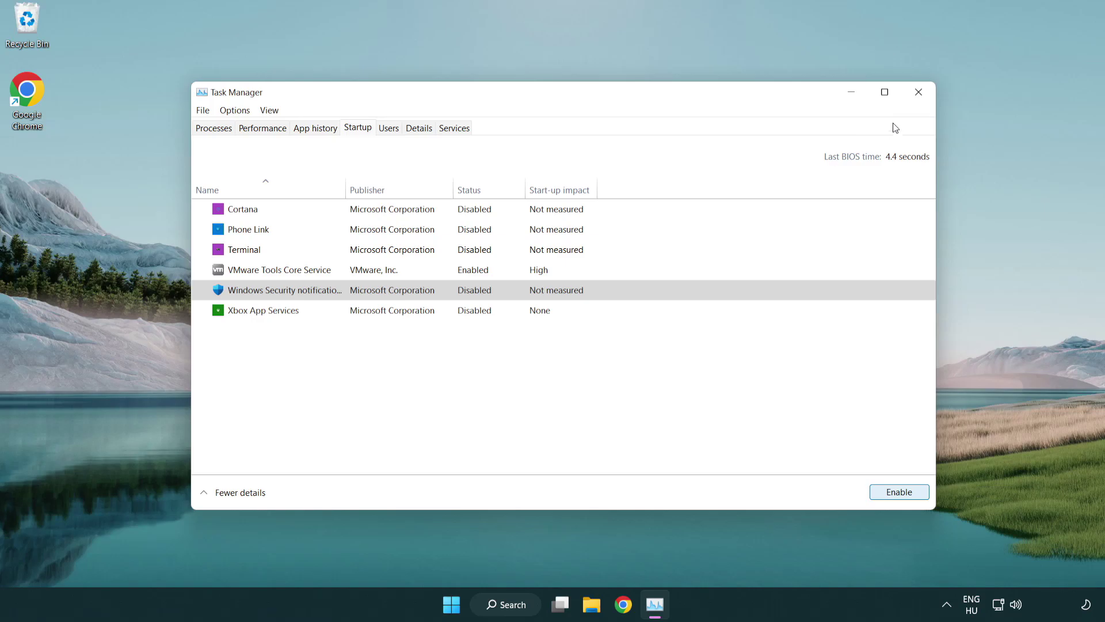
left_click(920, 99)
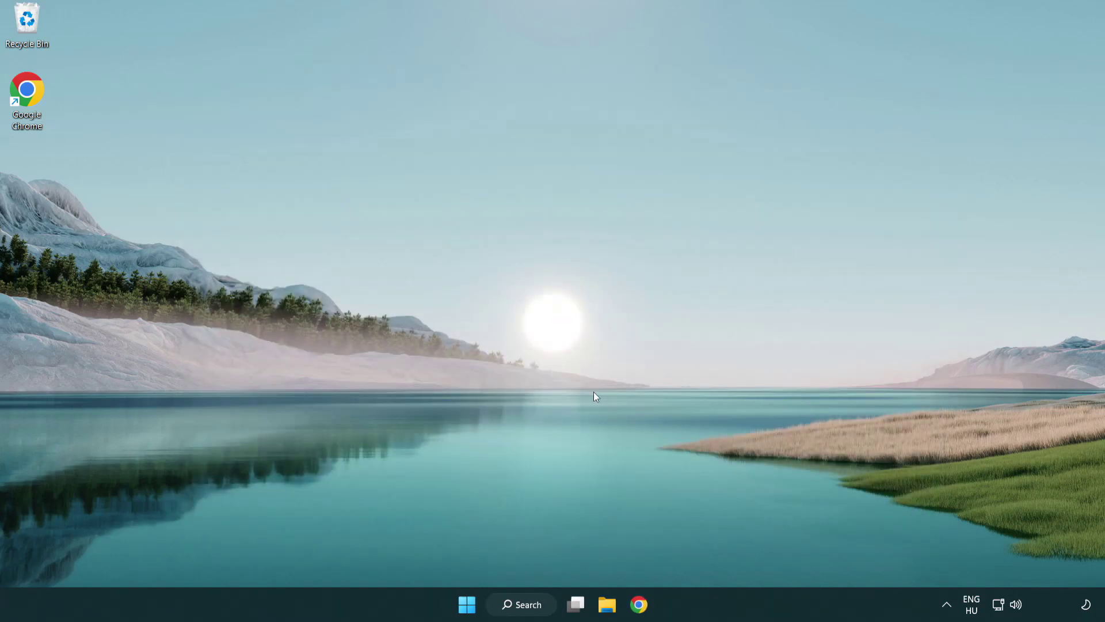
Step: Run sfc /scannow in an administrator Command Prompt until verification reaches 100%
left_click(512, 605)
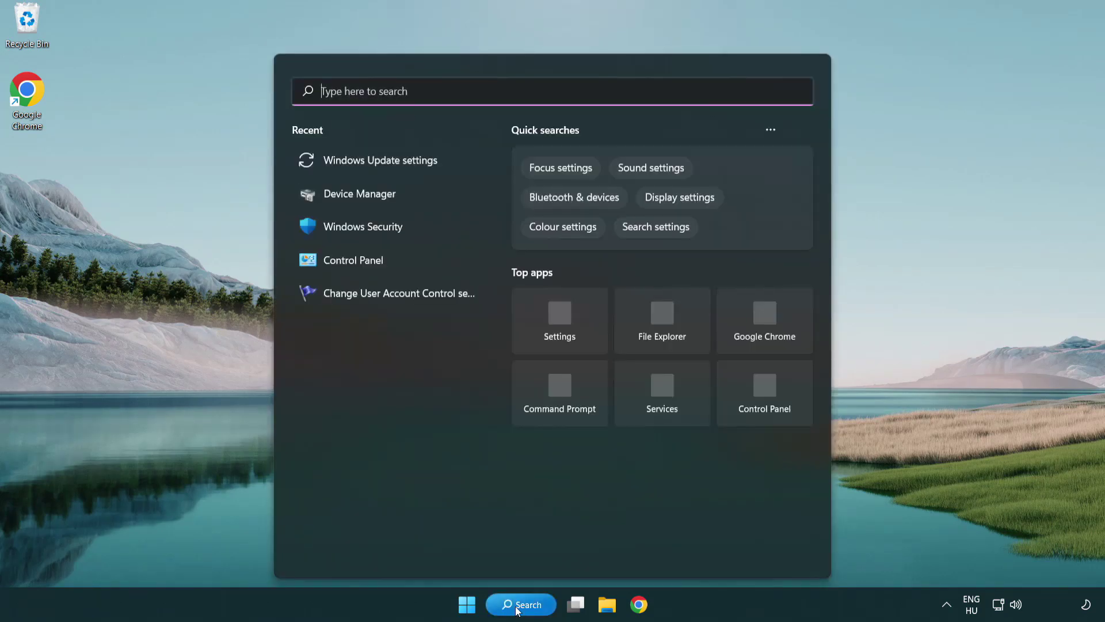
type("c")
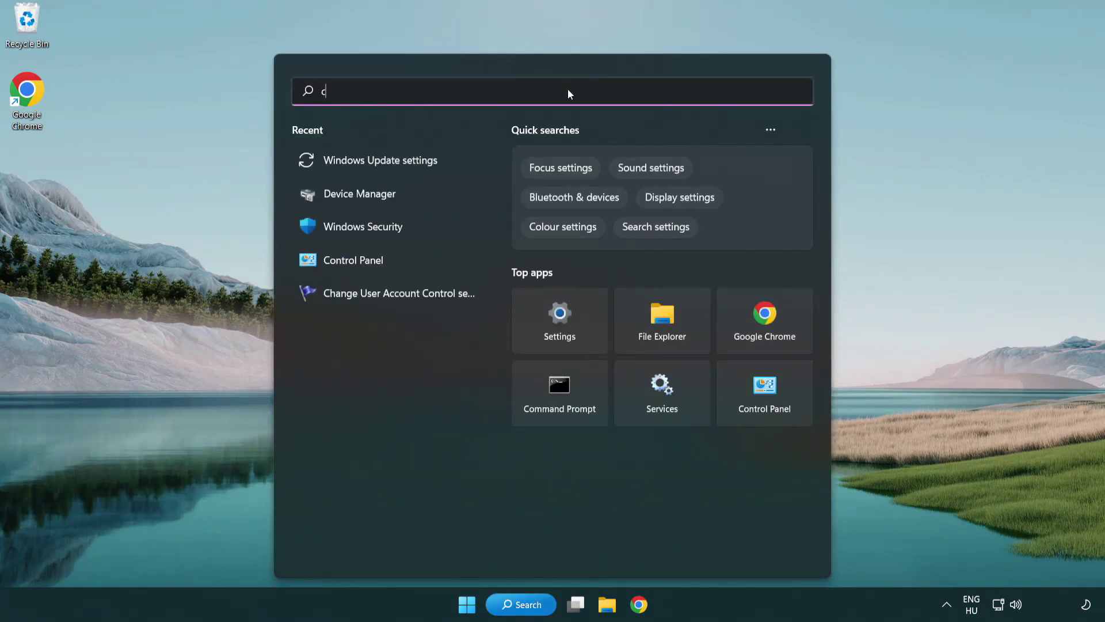
type("md")
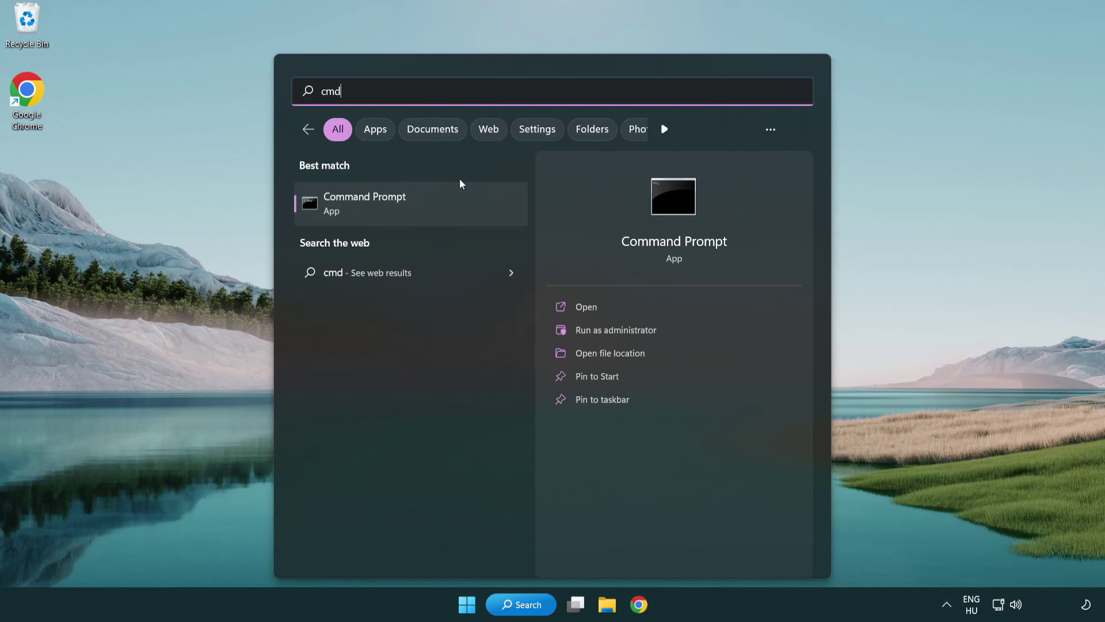
right_click(424, 211)
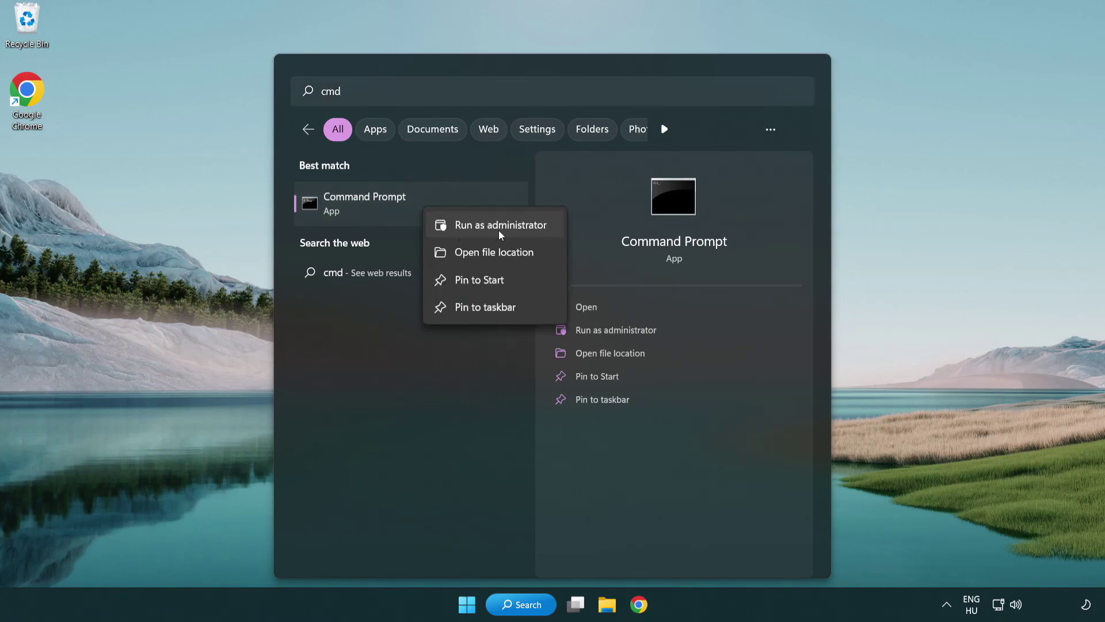
left_click(500, 231)
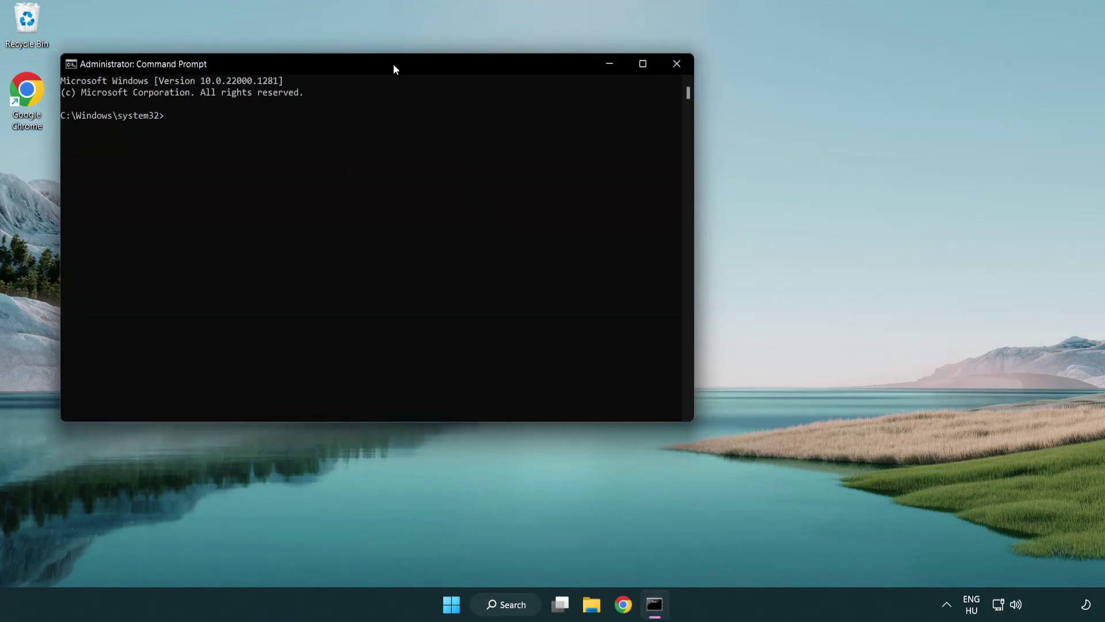
left_click_drag(393, 65, 557, 113)
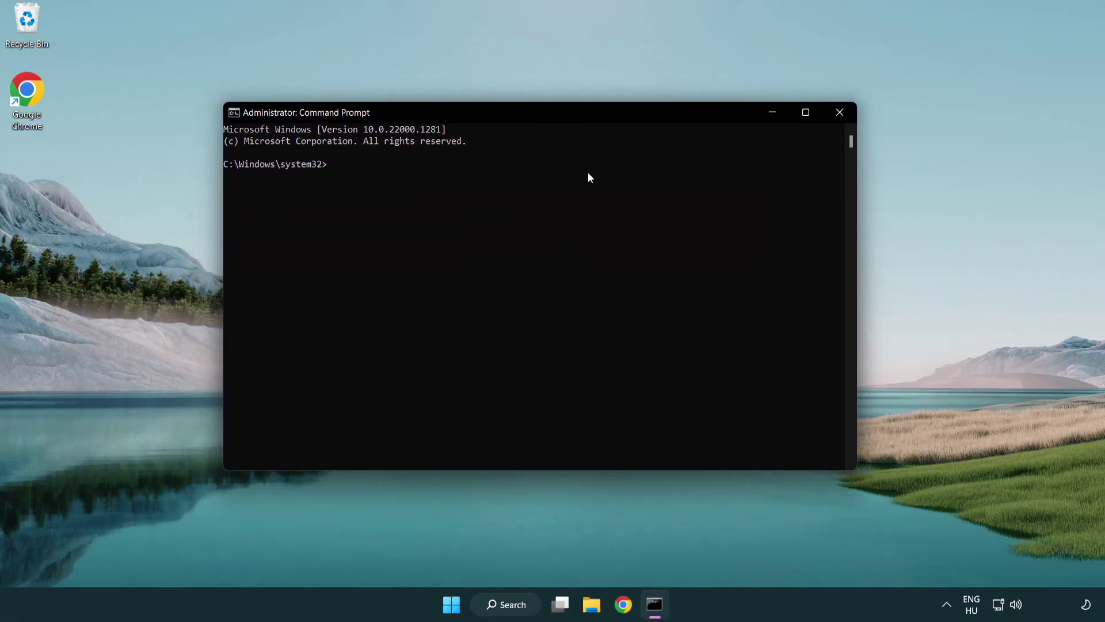
type("sfc")
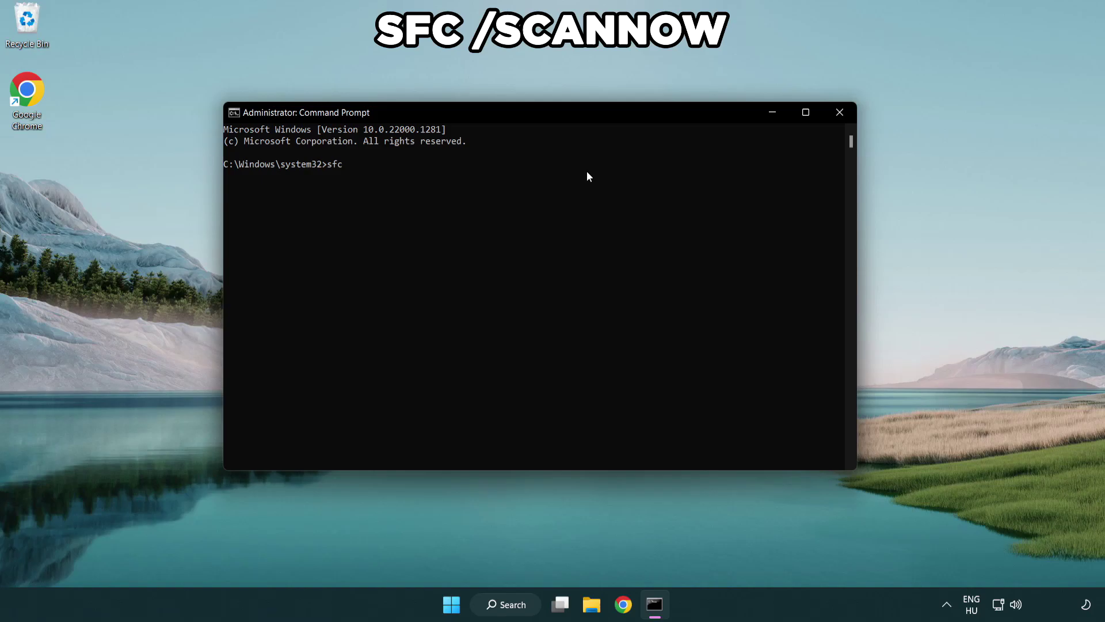
type(" /scann")
type("ow")
key("Return")
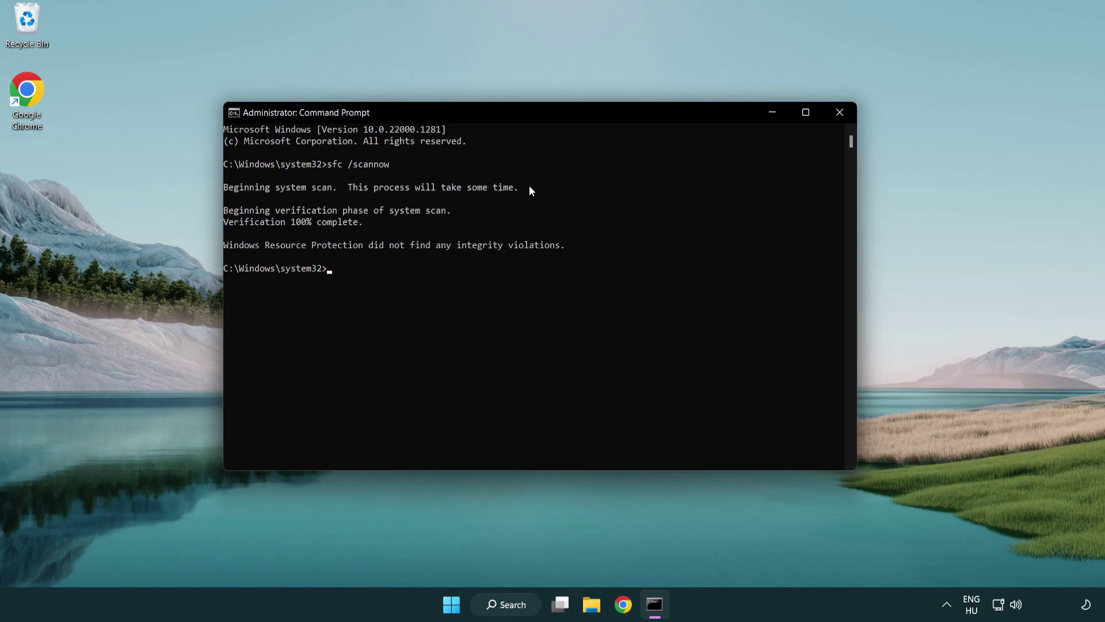
Step: Close Command Prompt and bring up the Start menu's power options
left_click(844, 116)
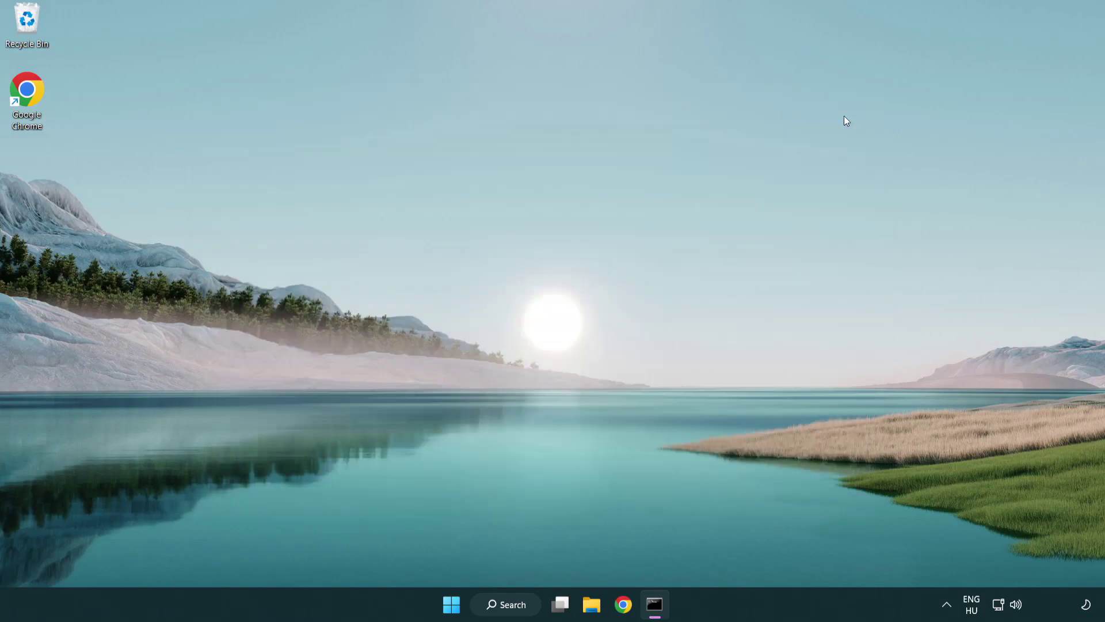
left_click(473, 601)
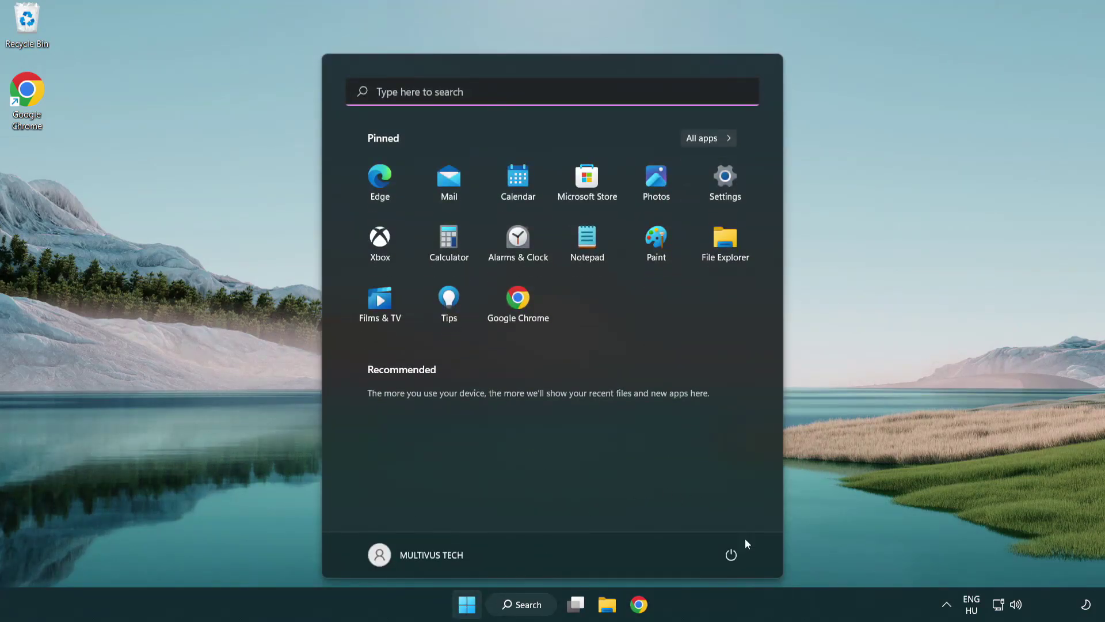
left_click(731, 554)
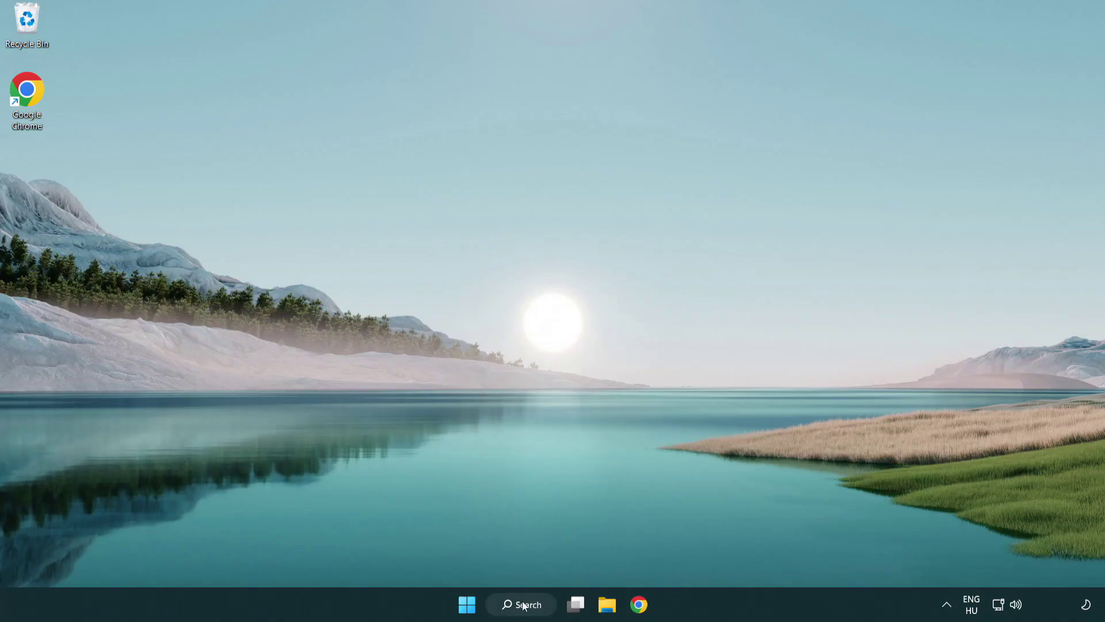
Step: Search 'security' and open Windows Security on its Security at a glance page
left_click(524, 609)
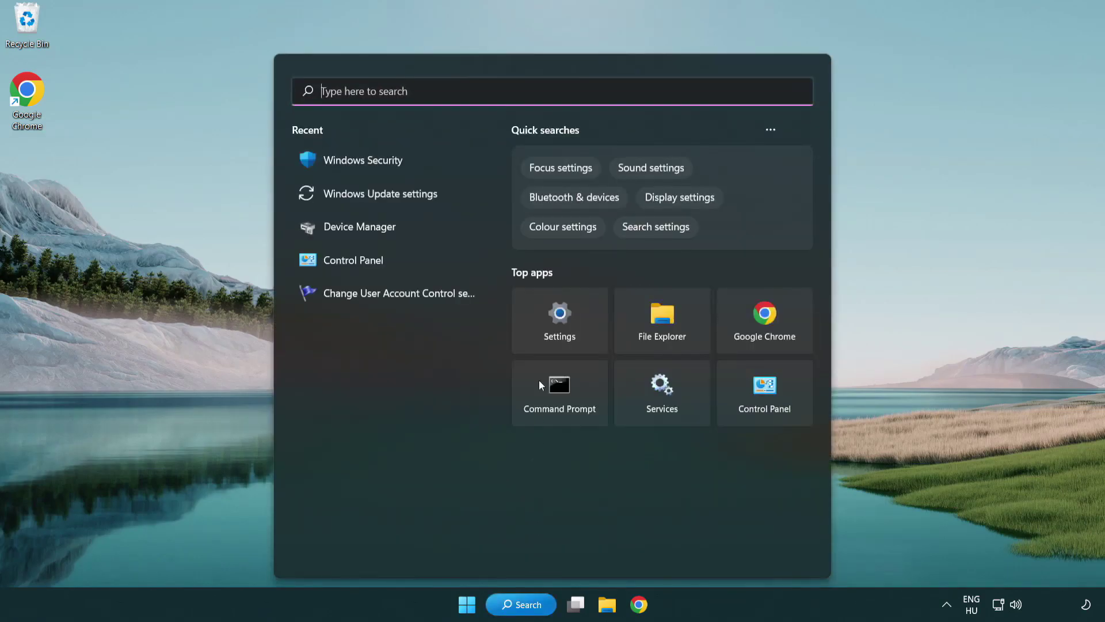
type("se")
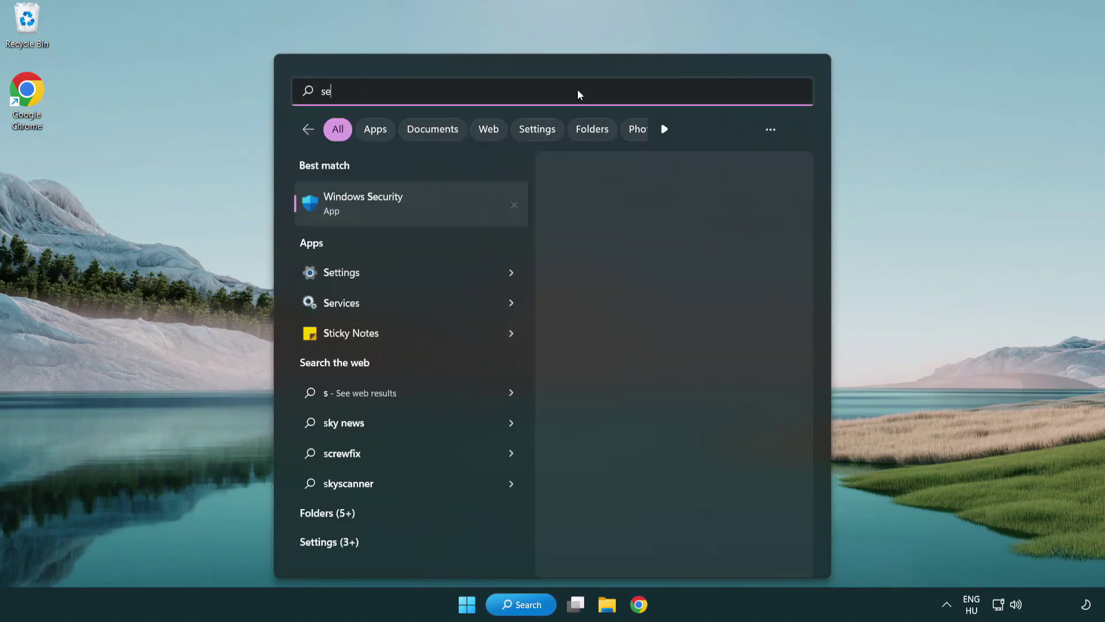
type("curi")
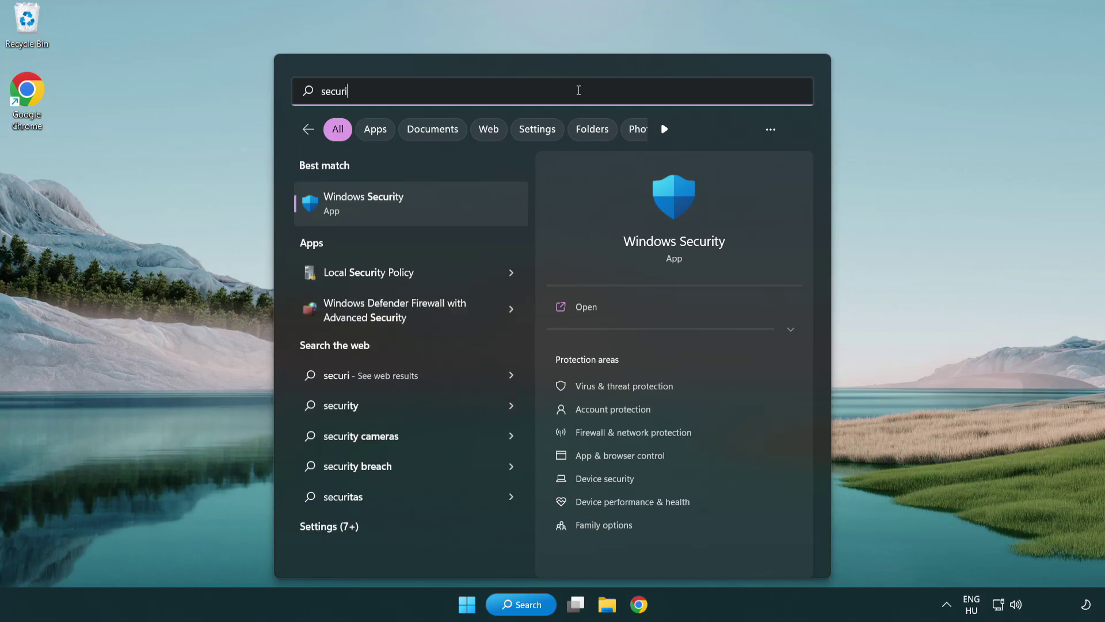
type("ty")
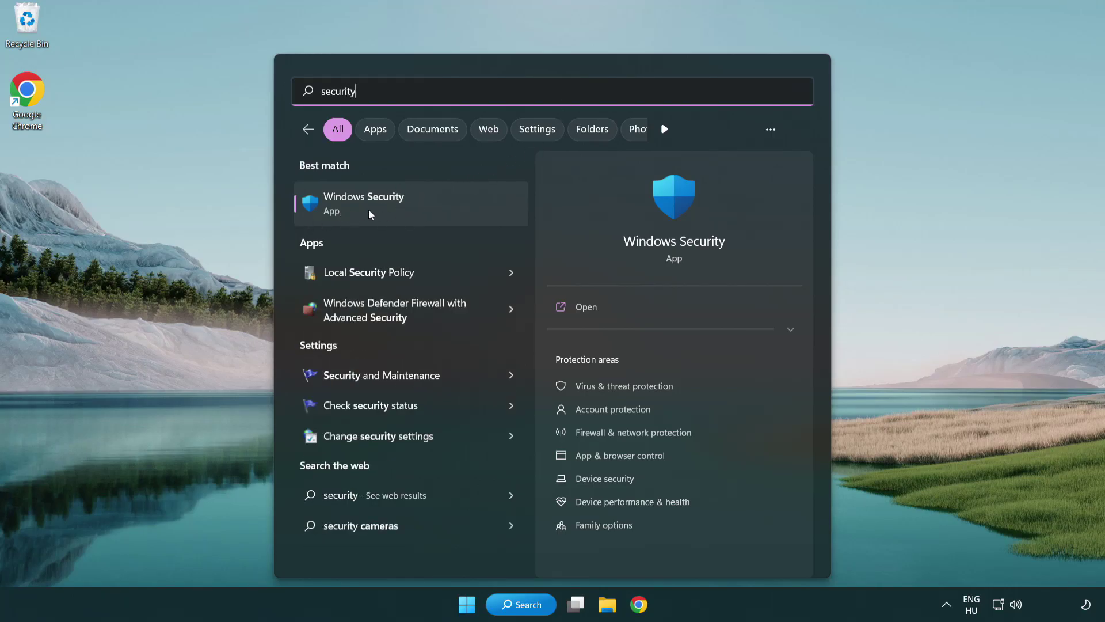
left_click(453, 210)
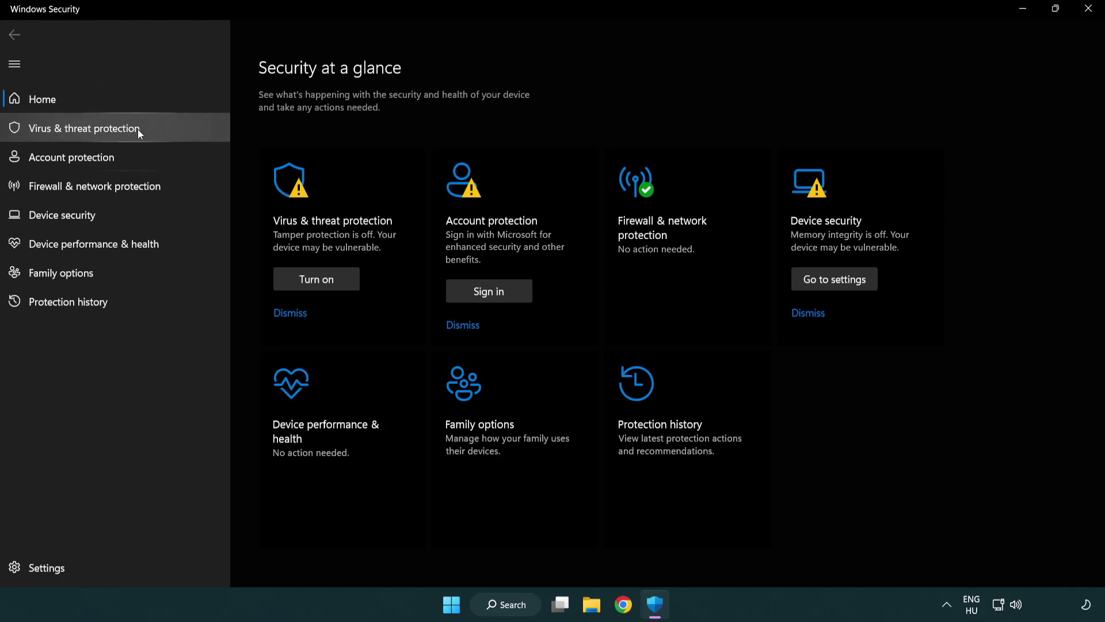
Step: Go to Virus & threat protection settings and open Add or remove exclusions
left_click(167, 132)
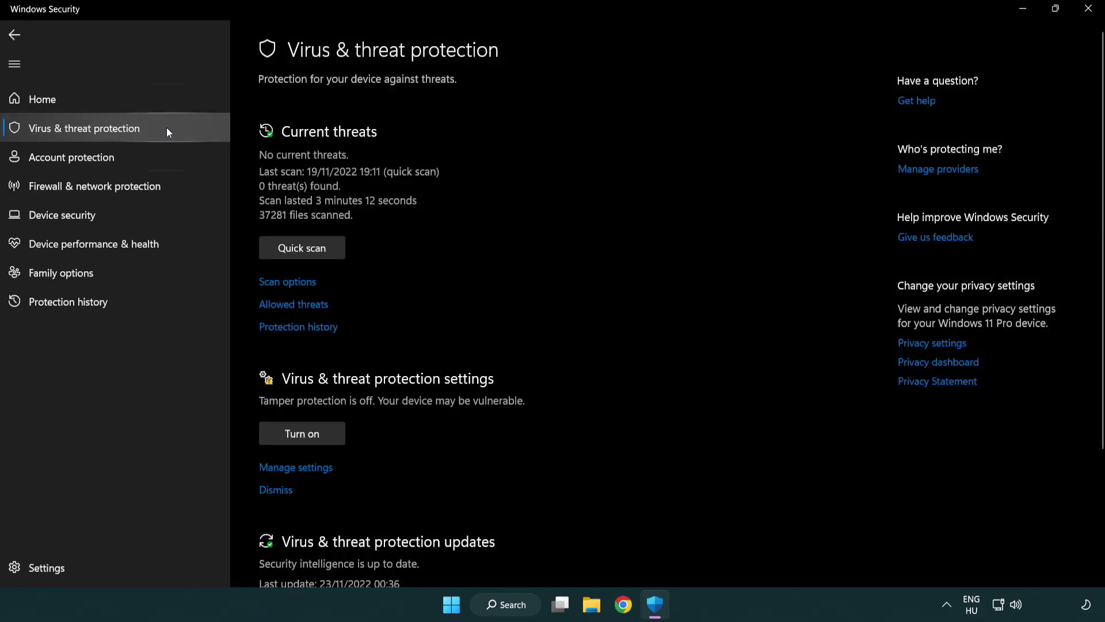
scroll(324, 250, "down", 1)
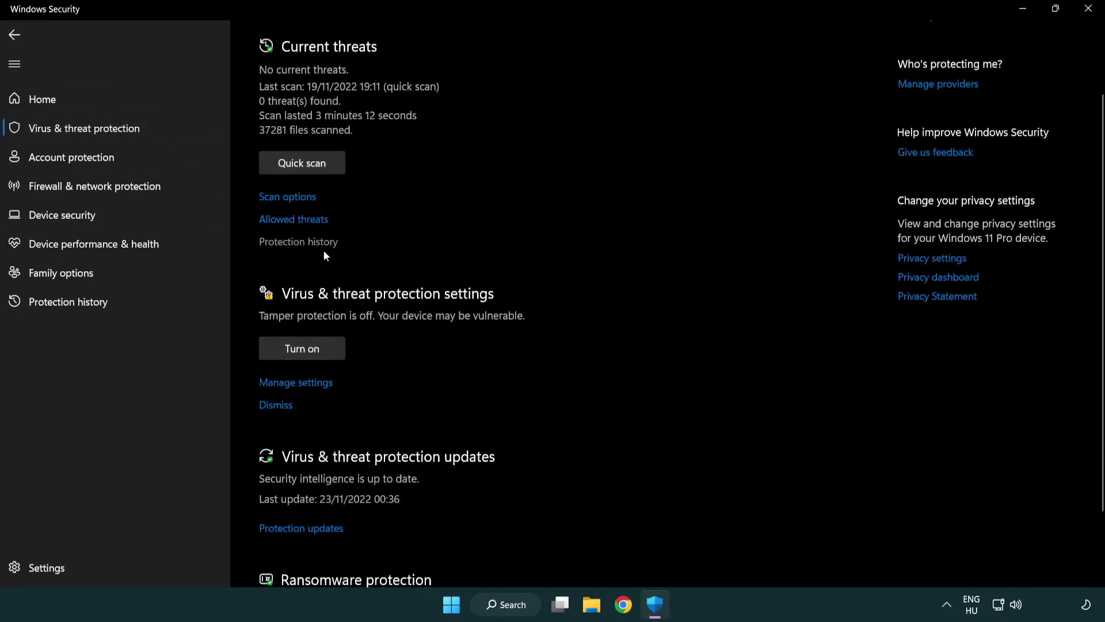
left_click(293, 383)
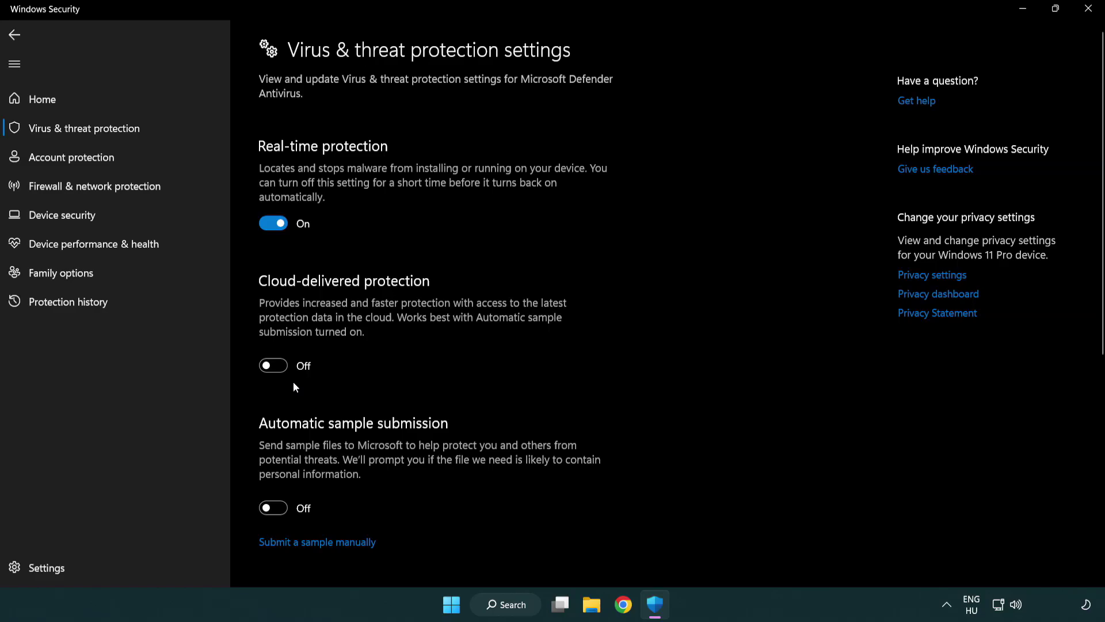
scroll(293, 381, "down", 1)
scroll(293, 382, "down", 2)
scroll(295, 383, "down", 2)
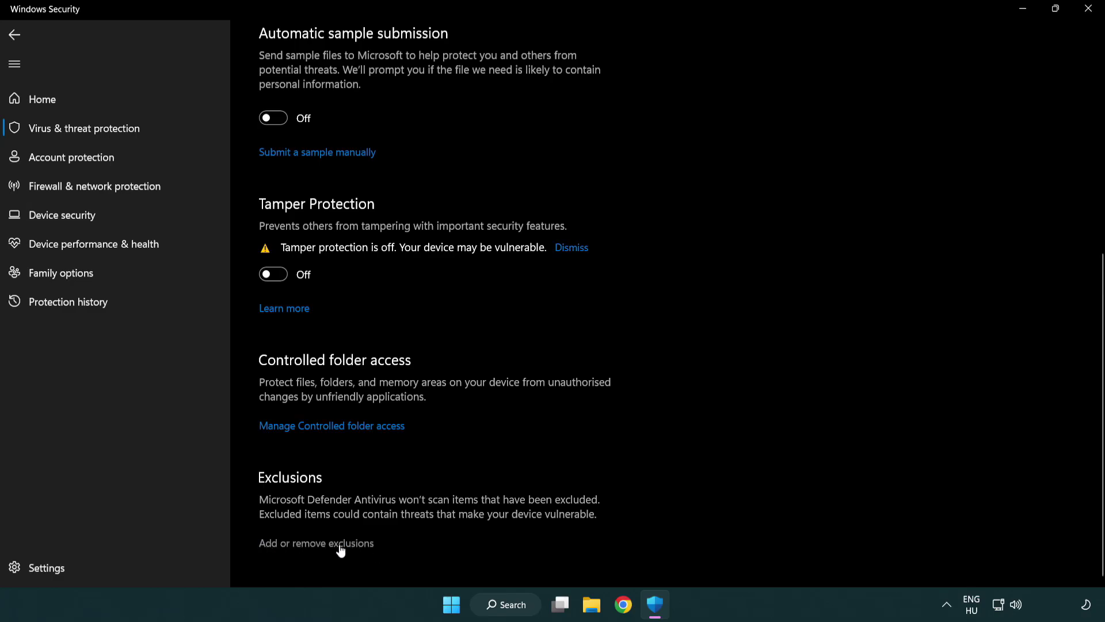
left_click(319, 544)
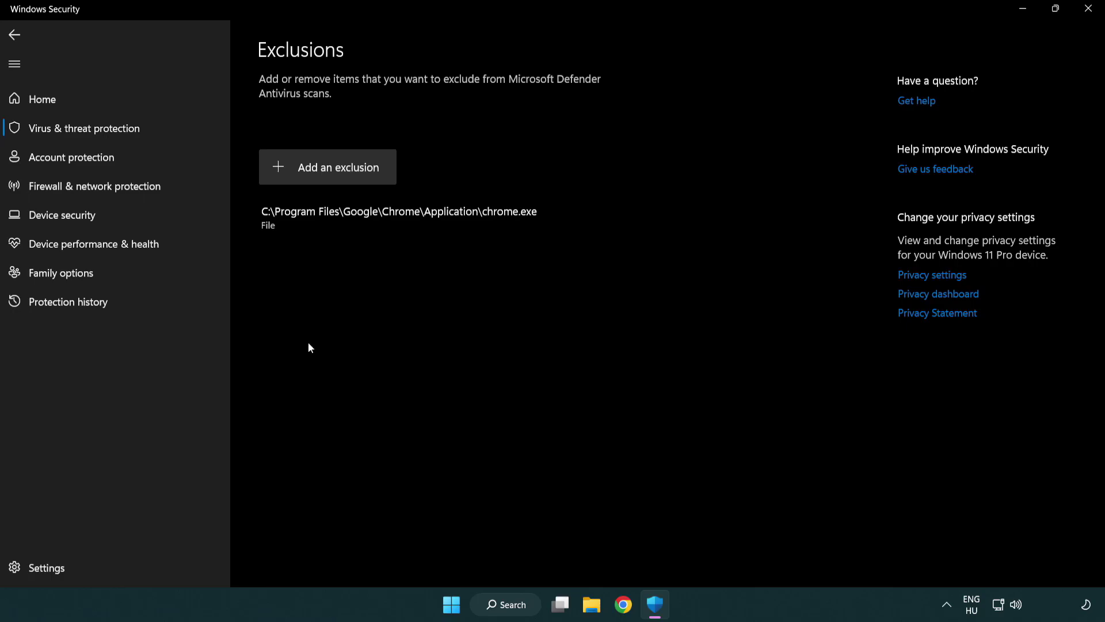
Step: Start adding a File exclusion and browse up to This PC in the file picker
left_click(331, 168)
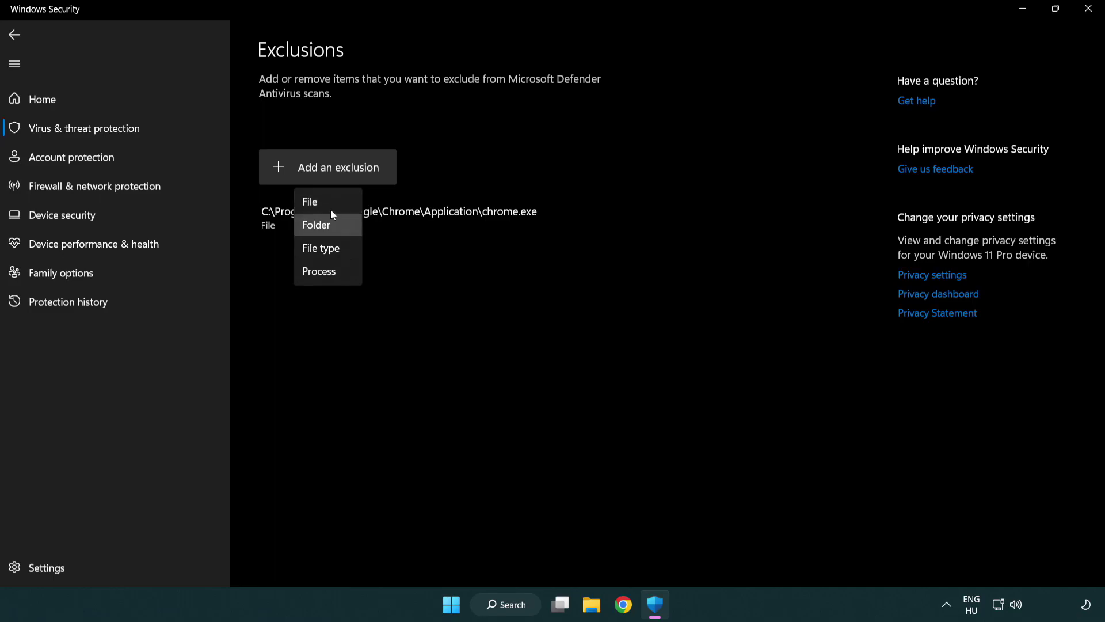
left_click(332, 207)
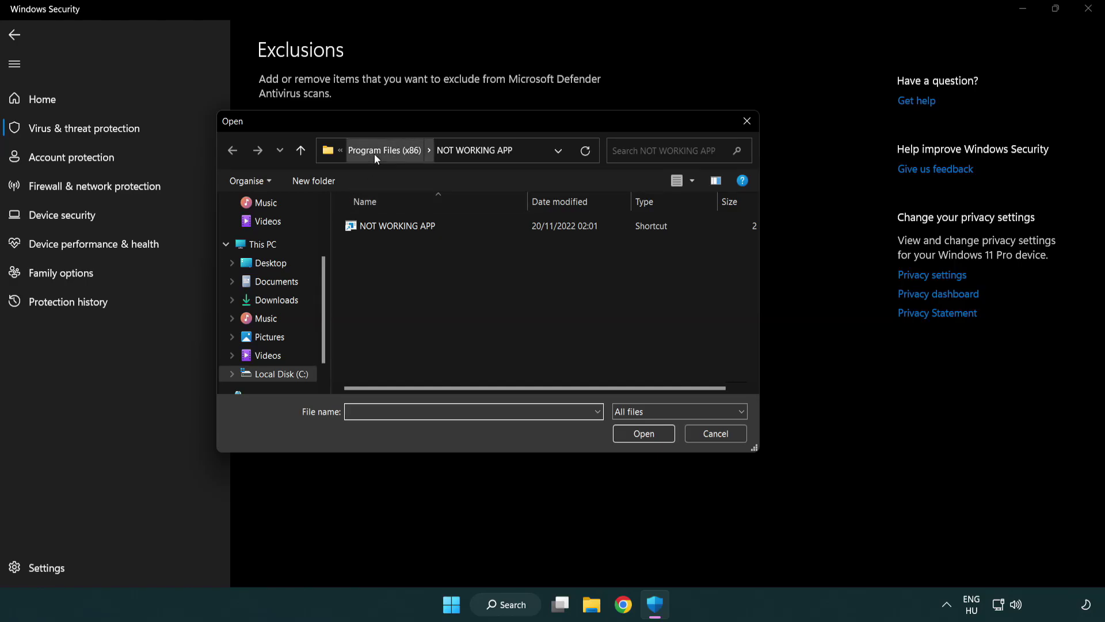
left_click(374, 154)
left_click(377, 153)
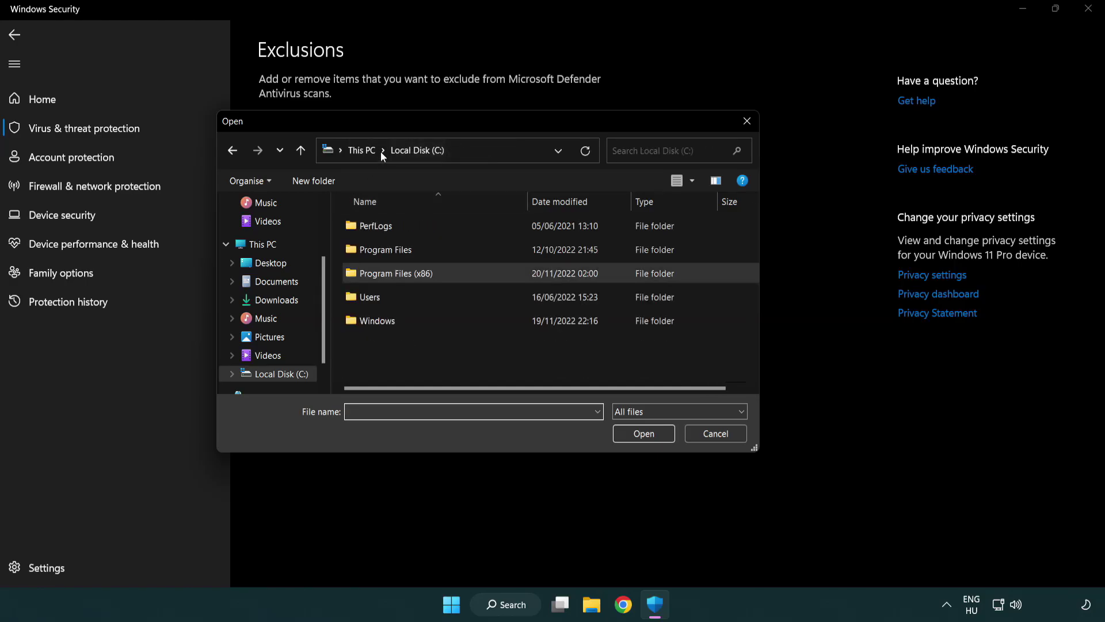
left_click(374, 153)
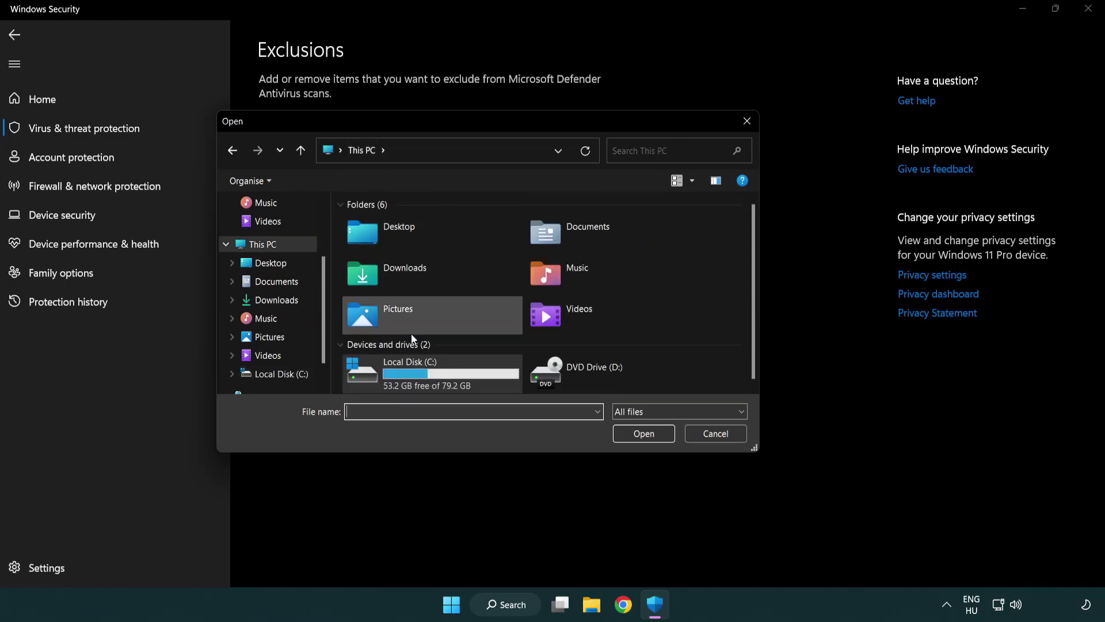
Step: Exclude the NOT WORKING APP shortcut in C:\Program Files (x86), then close Windows Security
double_click(404, 380)
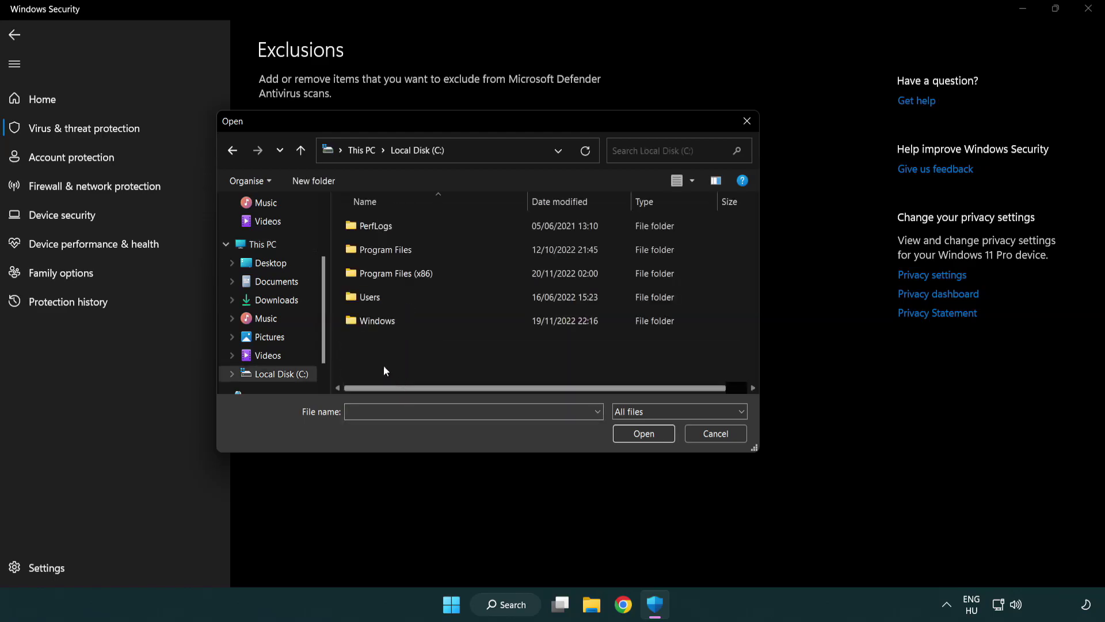
double_click(404, 272)
double_click(412, 370)
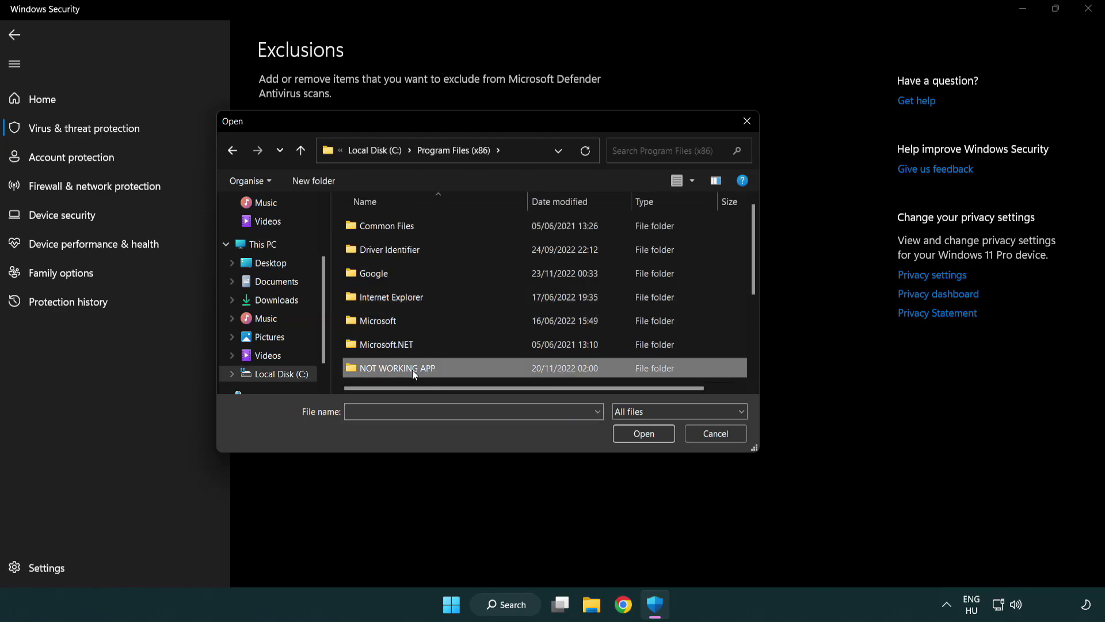
left_click(389, 224)
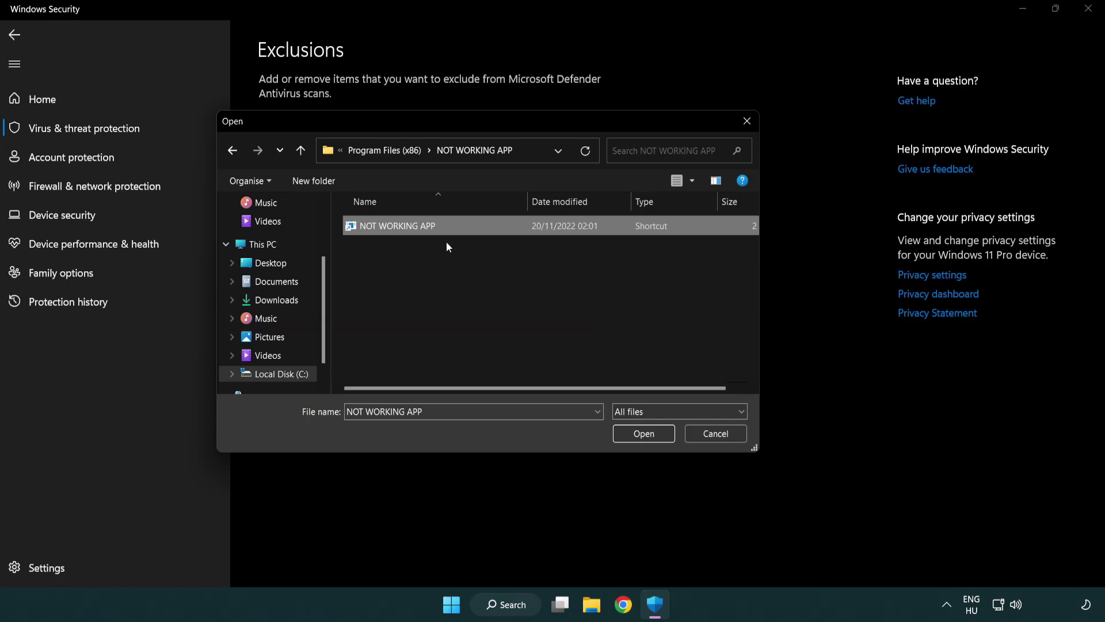
left_click(641, 437)
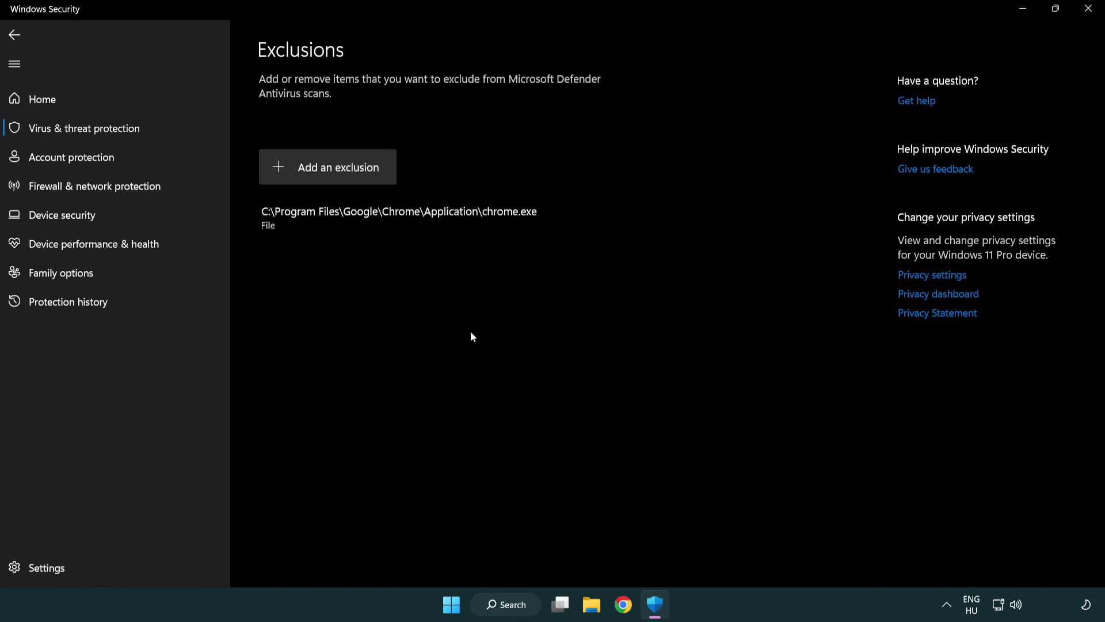
left_click(1088, 10)
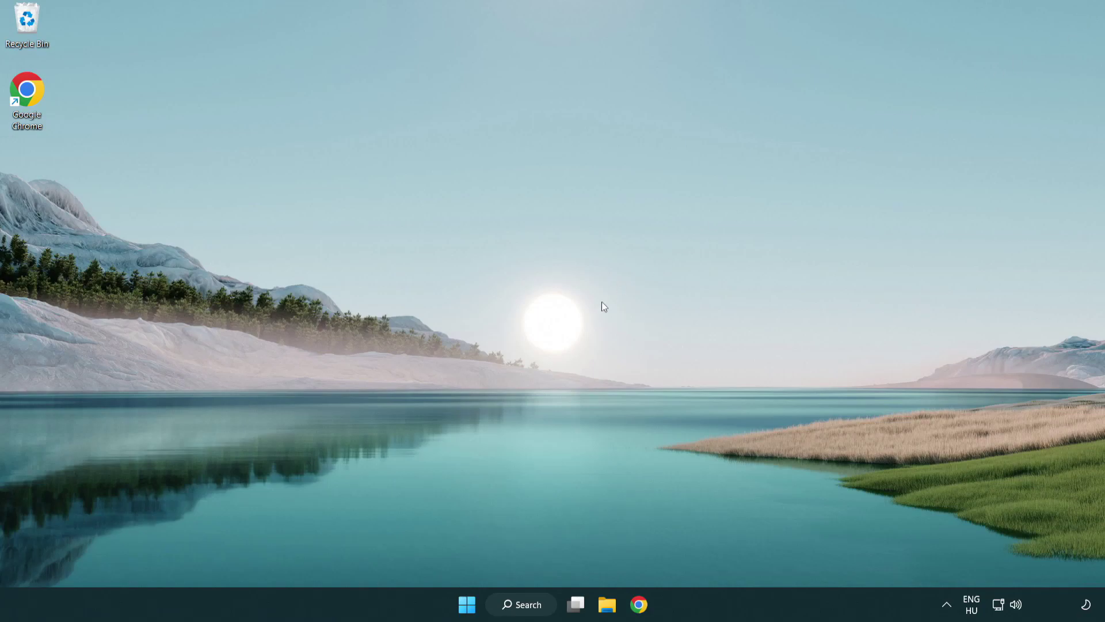
Step: Show the Start menu's power options with Sleep, Shut down and Restart
left_click(458, 605)
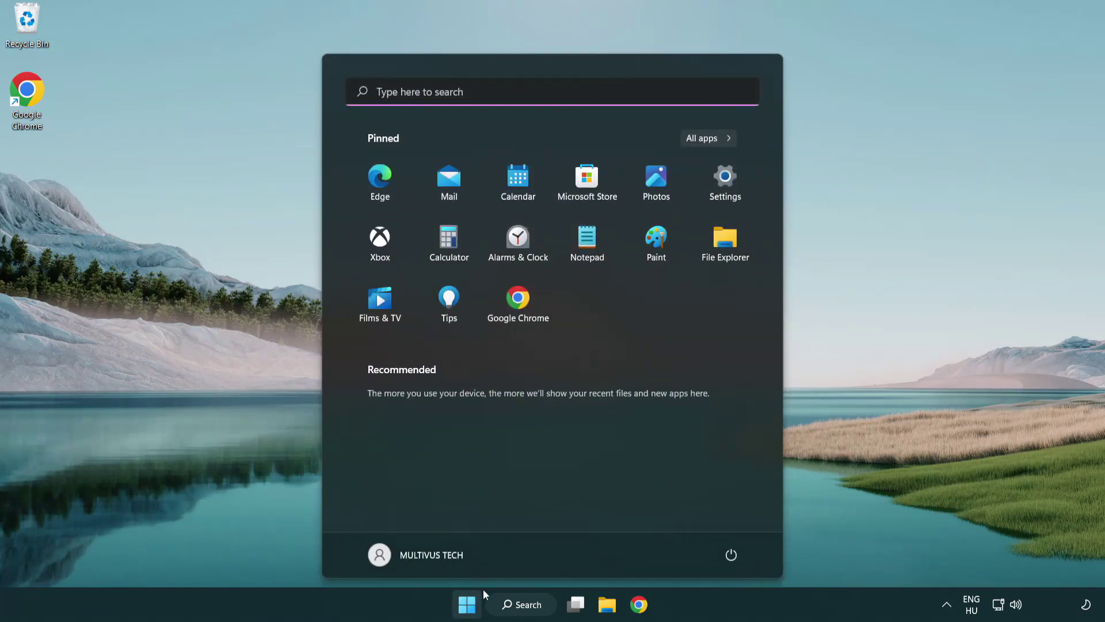
left_click(734, 554)
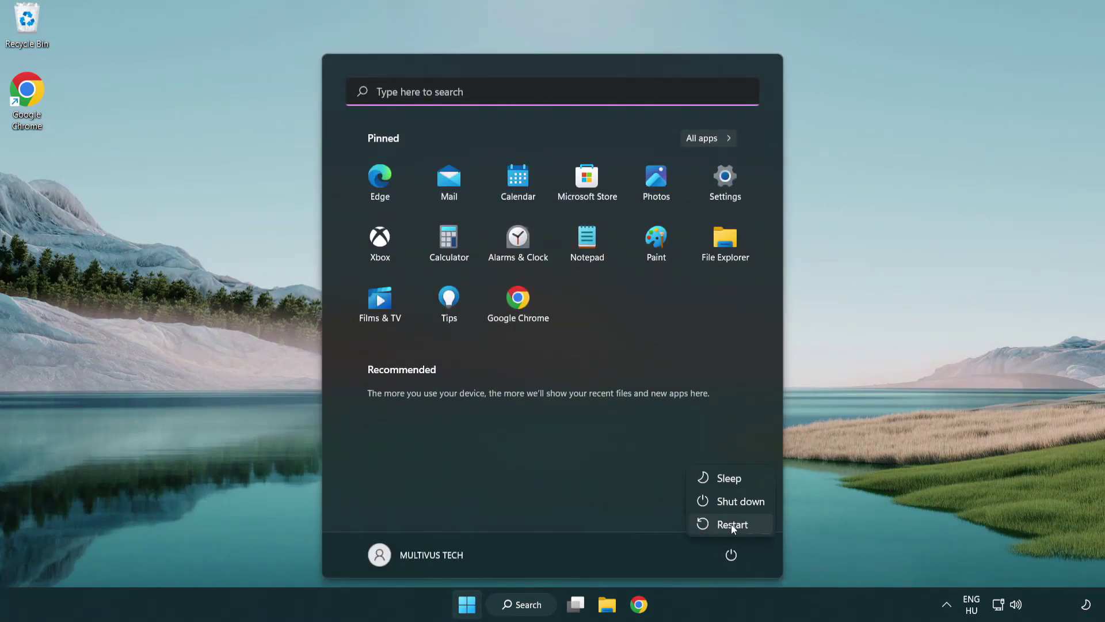